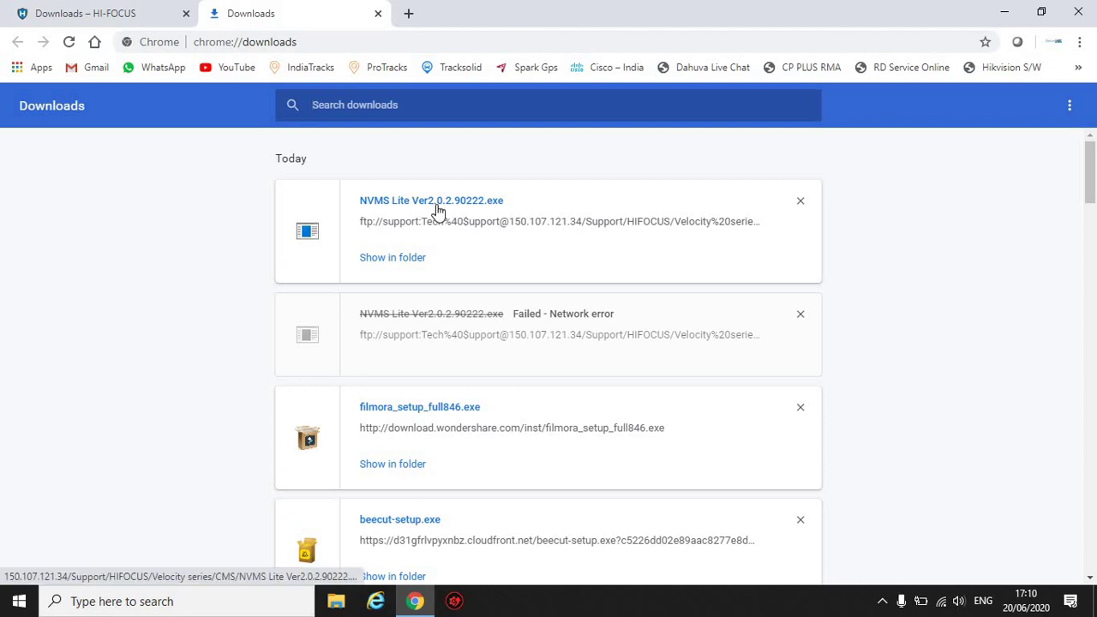
Launch the NVMS Lite installer in English and accept the licence agreement.
{"action": "left_click", "coordinate": [437, 206]}
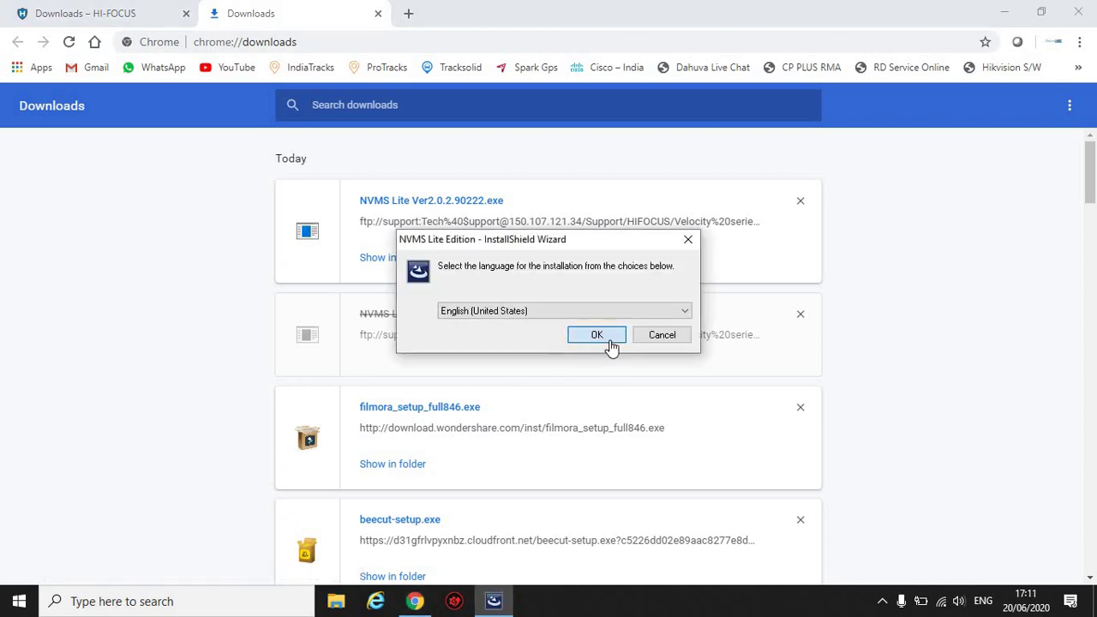
{"action": "left_click", "coordinate": [597, 335]}
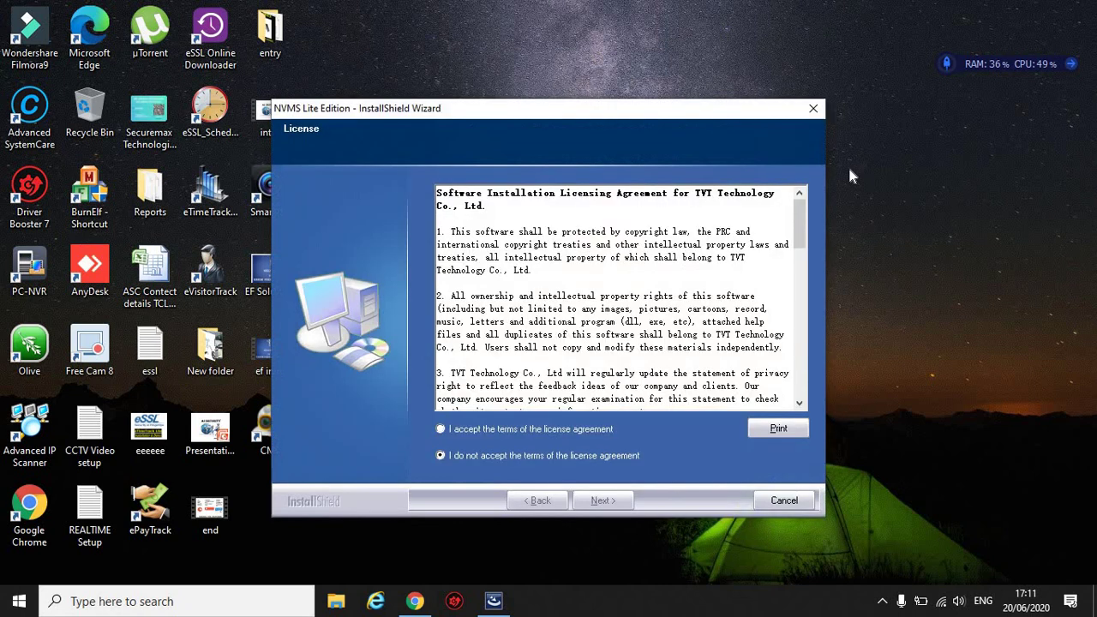
{"action": "left_click", "coordinate": [450, 430]}
{"action": "left_click", "coordinate": [610, 501]}
Install to the default folder, dismiss the startup notifications, and finish with launch enabled.
{"action": "left_click", "coordinate": [630, 500]}
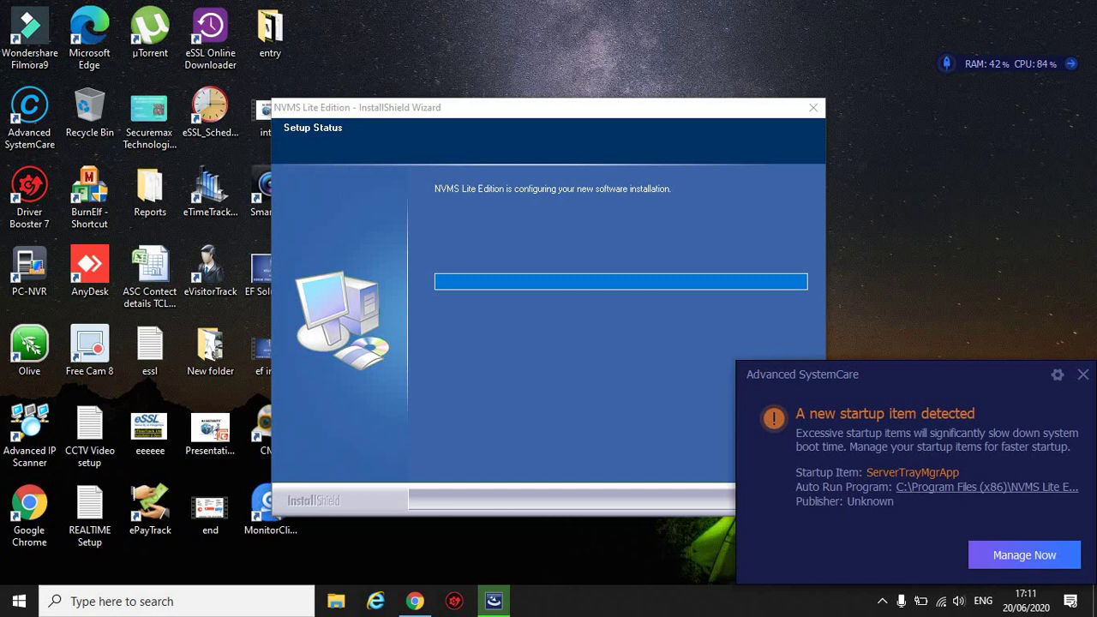
{"action": "left_click", "coordinate": [1083, 377]}
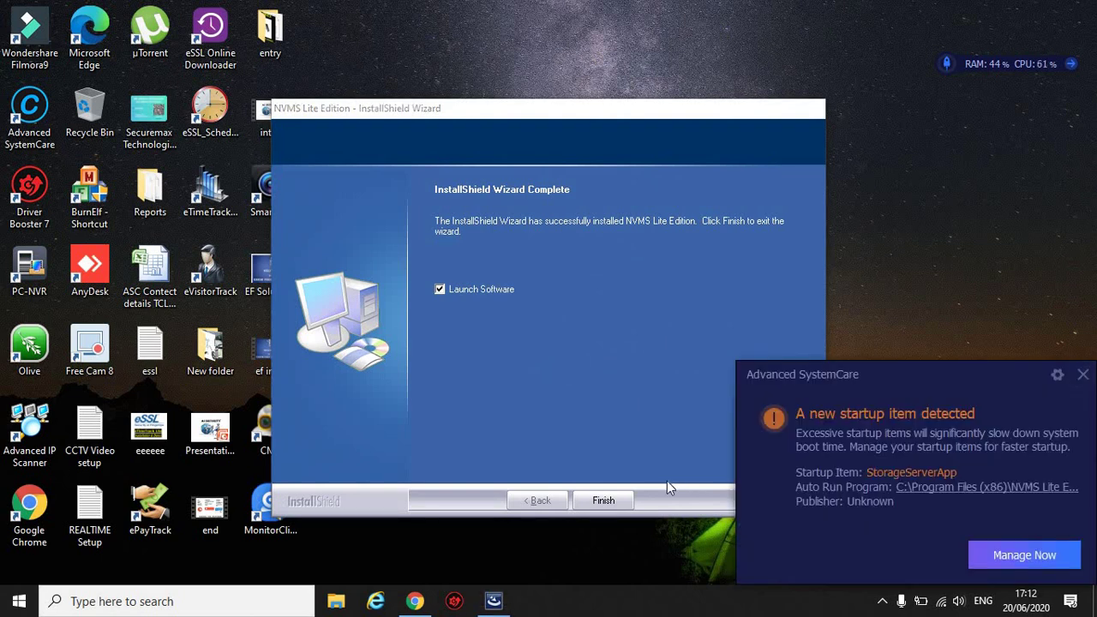
{"action": "left_click", "coordinate": [1082, 375]}
{"action": "left_click", "coordinate": [598, 499]}
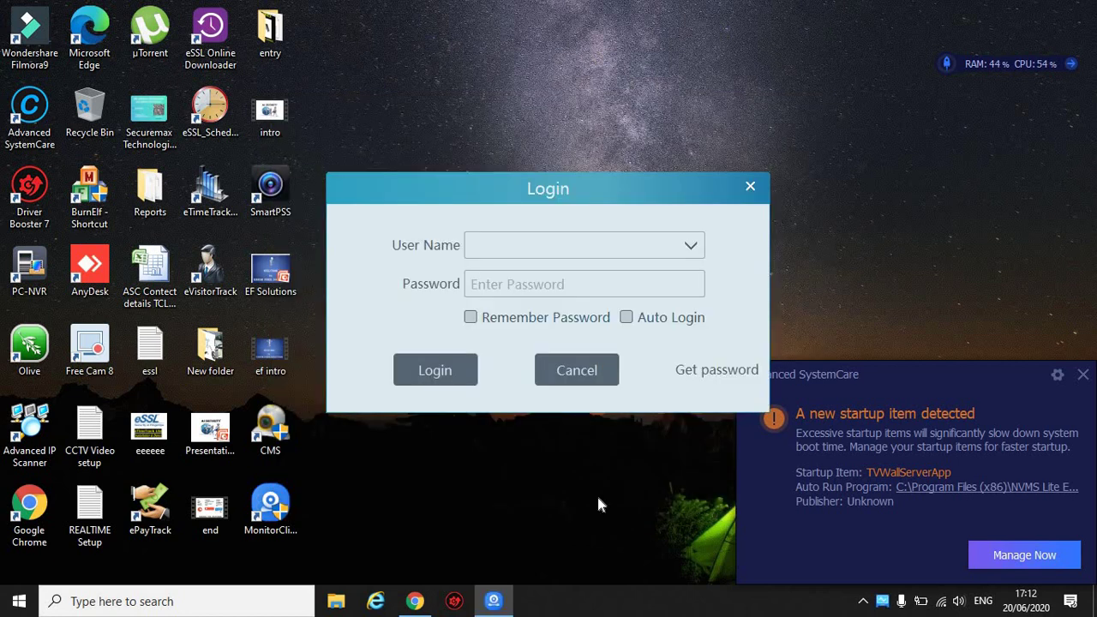
Log in as admin with Remember Password and Auto Login ticked.
{"action": "left_click", "coordinate": [561, 247]}
{"action": "type", "text": "admin"}
{"action": "key", "text": "Tab"}
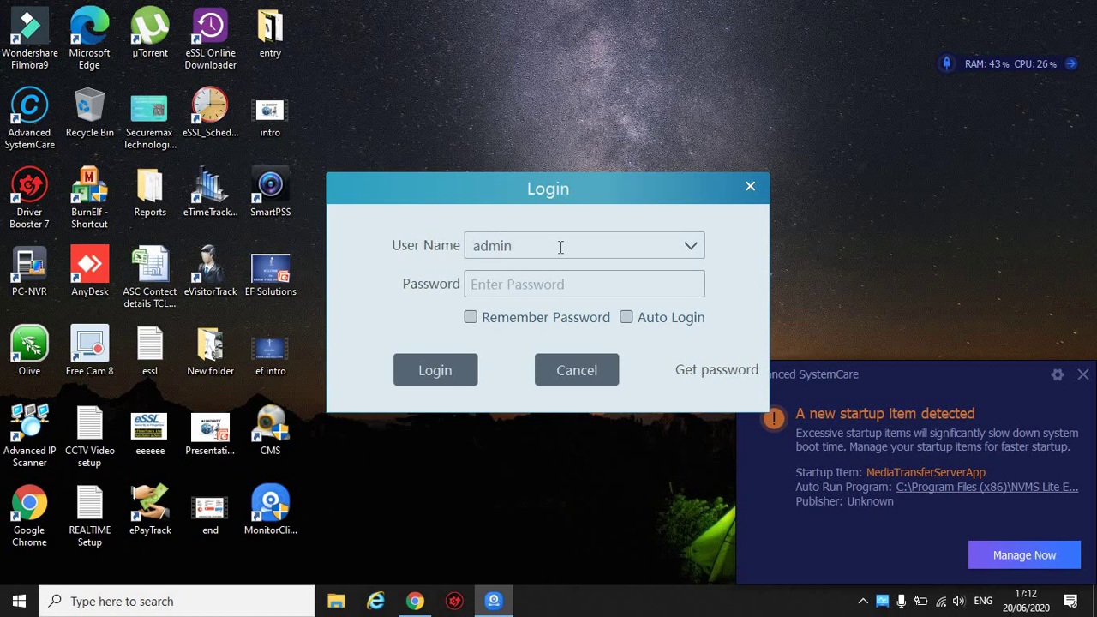
{"action": "type", "text": "admin"}
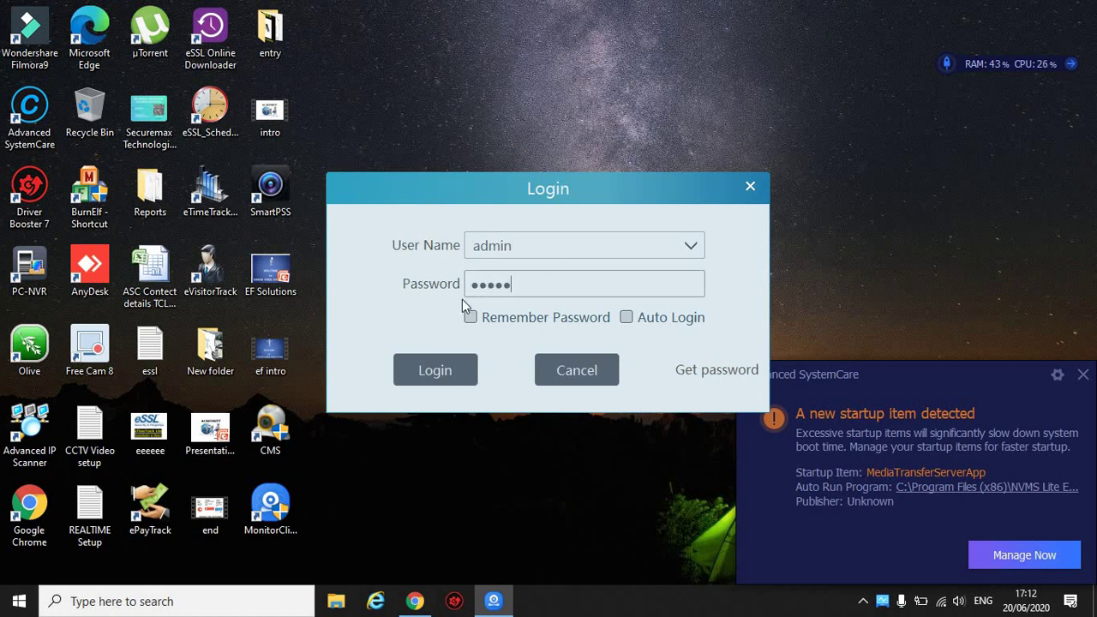
{"action": "left_click", "coordinate": [472, 317]}
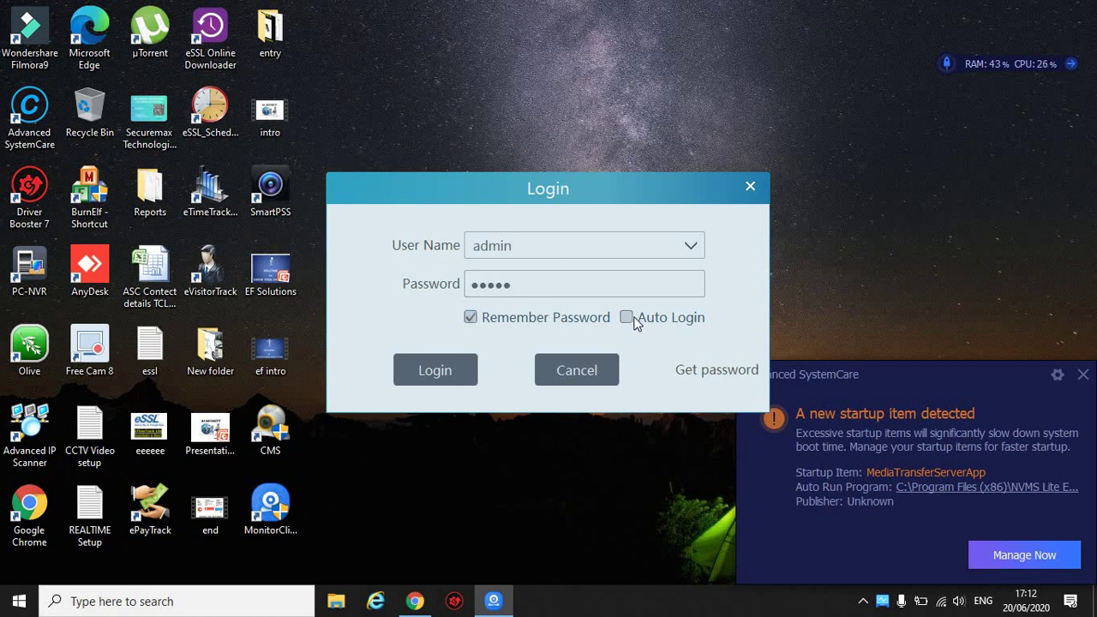
{"action": "left_click", "coordinate": [632, 319]}
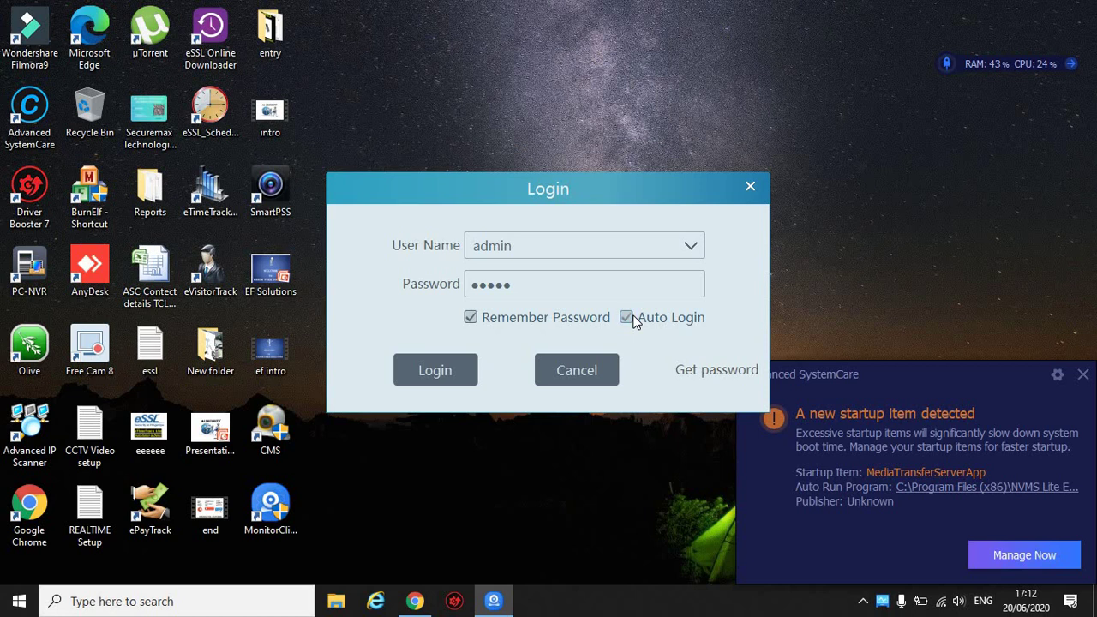
{"action": "left_click", "coordinate": [460, 370]}
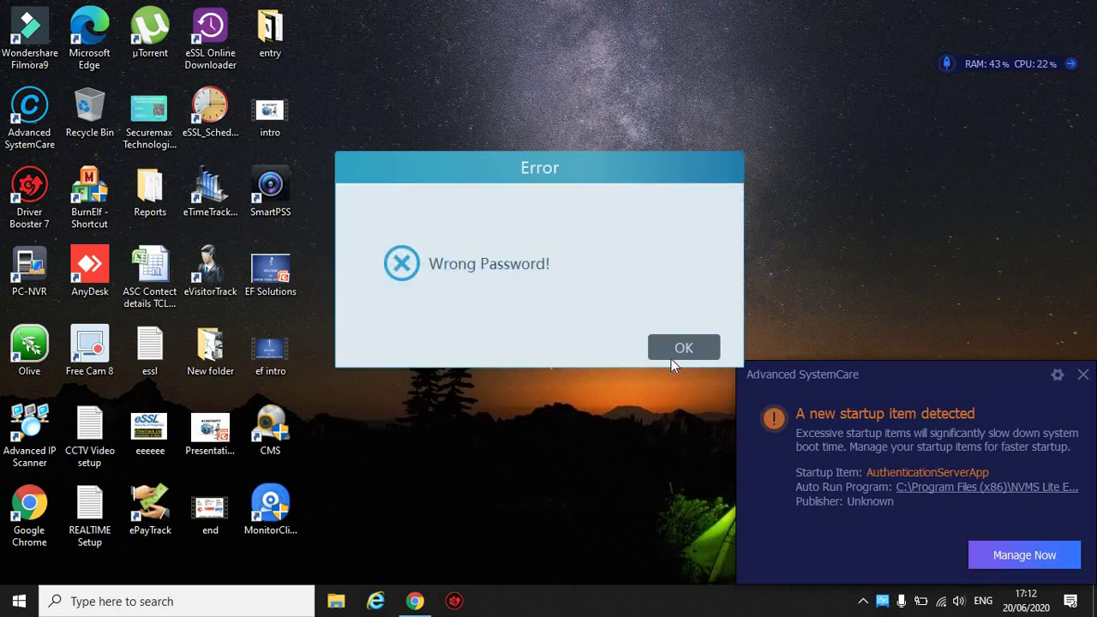
Dismiss the Wrong Password error, re-enter the correct password, and log in again.
{"action": "left_click", "coordinate": [675, 356]}
{"action": "left_click", "coordinate": [583, 290]}
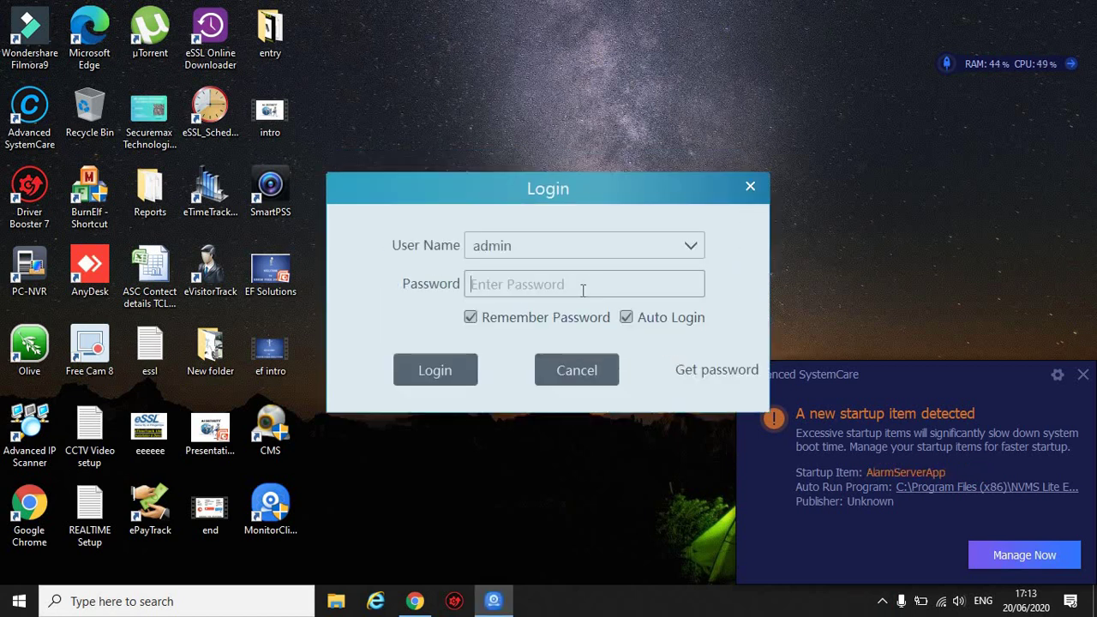
{"action": "type", "text": "******"}
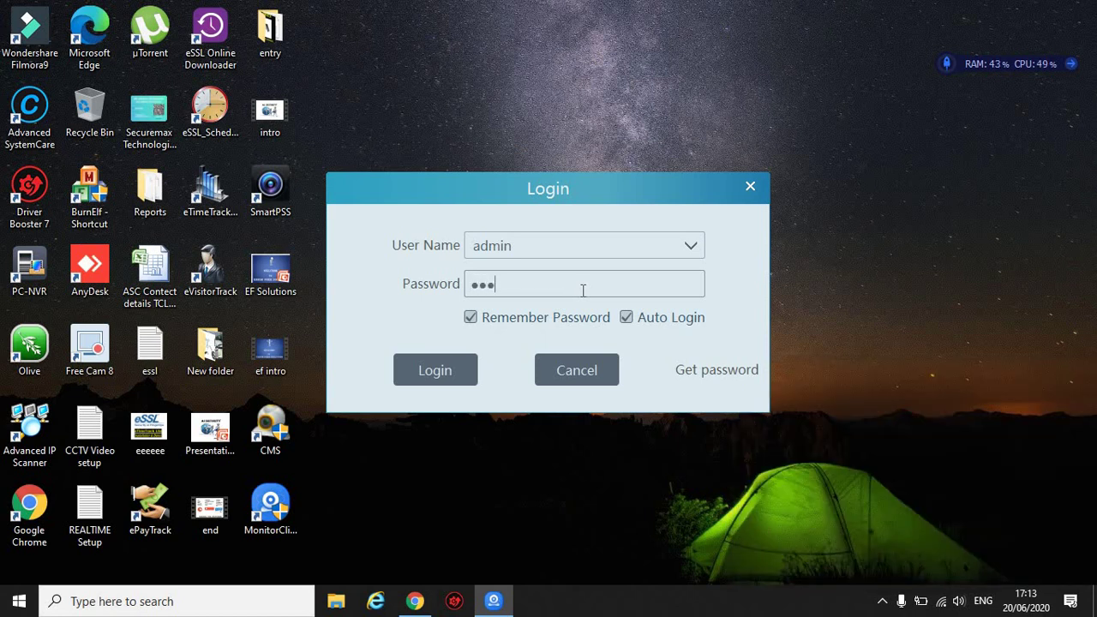
{"action": "left_click", "coordinate": [429, 382]}
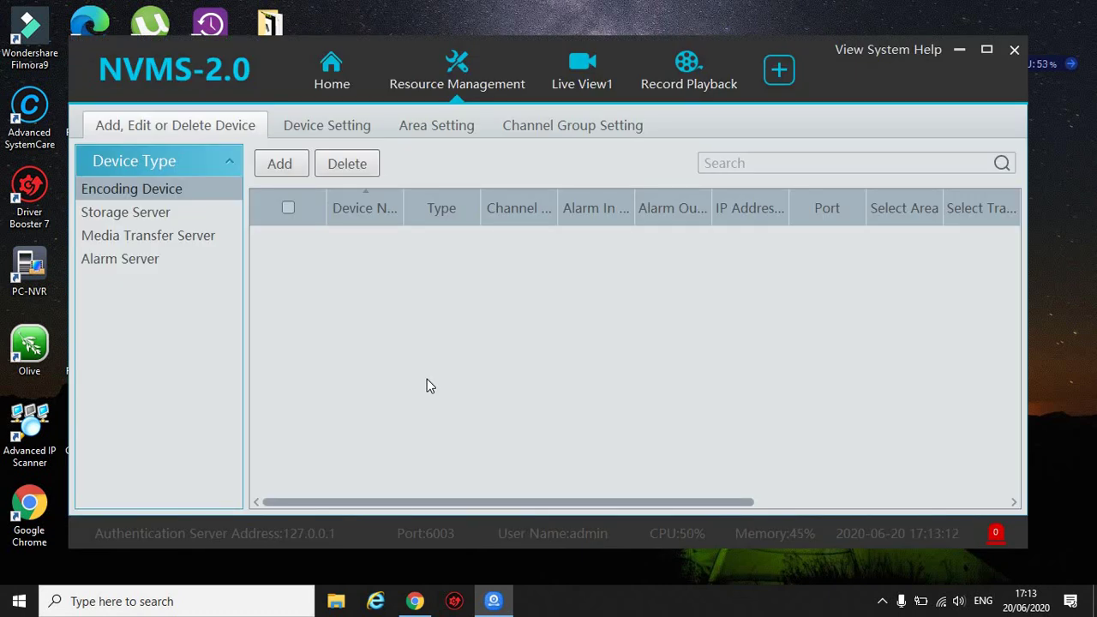
Maximize the NVMS-2.0 window and go to the Home dashboard.
{"action": "left_click", "coordinate": [986, 50]}
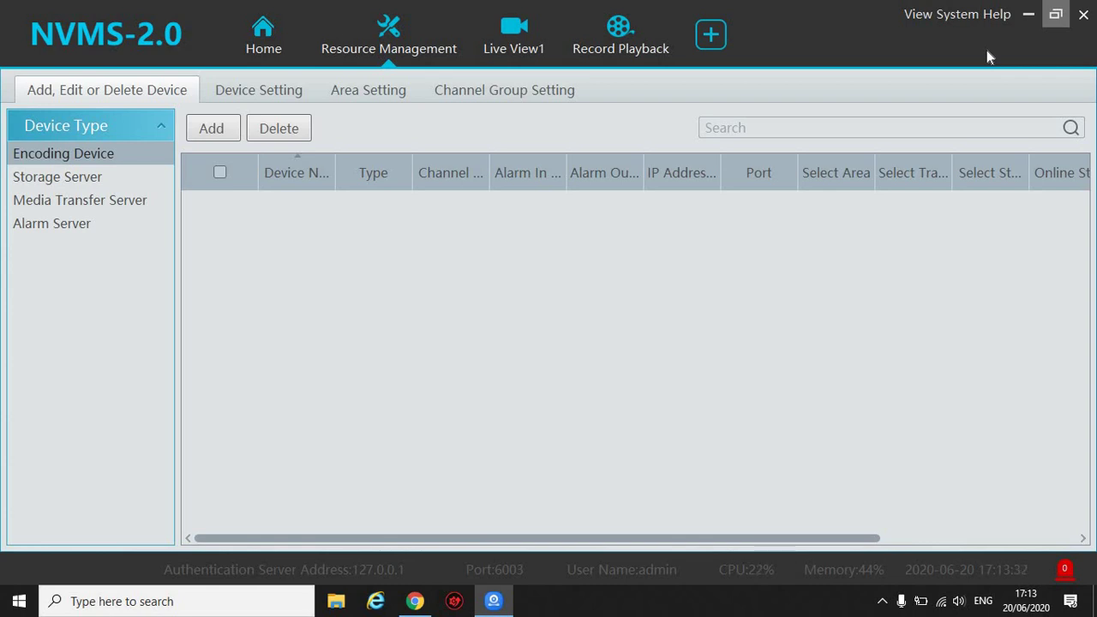
{"action": "left_click", "coordinate": [259, 39]}
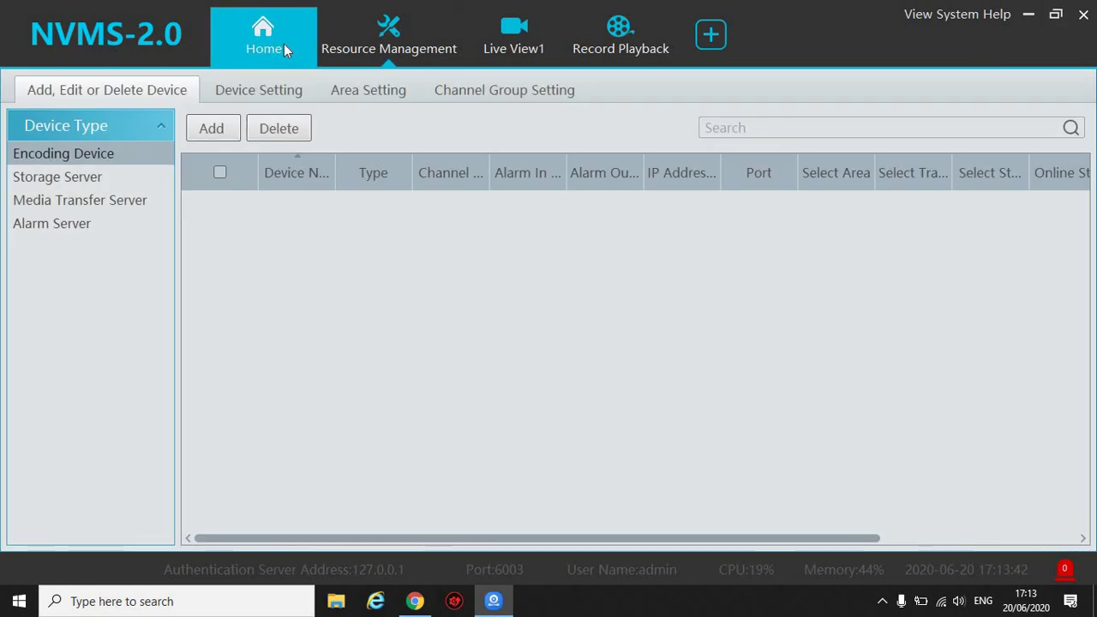
{"action": "left_click", "coordinate": [283, 44]}
Close the Resource Management, Live View1 and Record Playback tabs, then reopen the device list.
{"action": "left_click", "coordinate": [455, 17]}
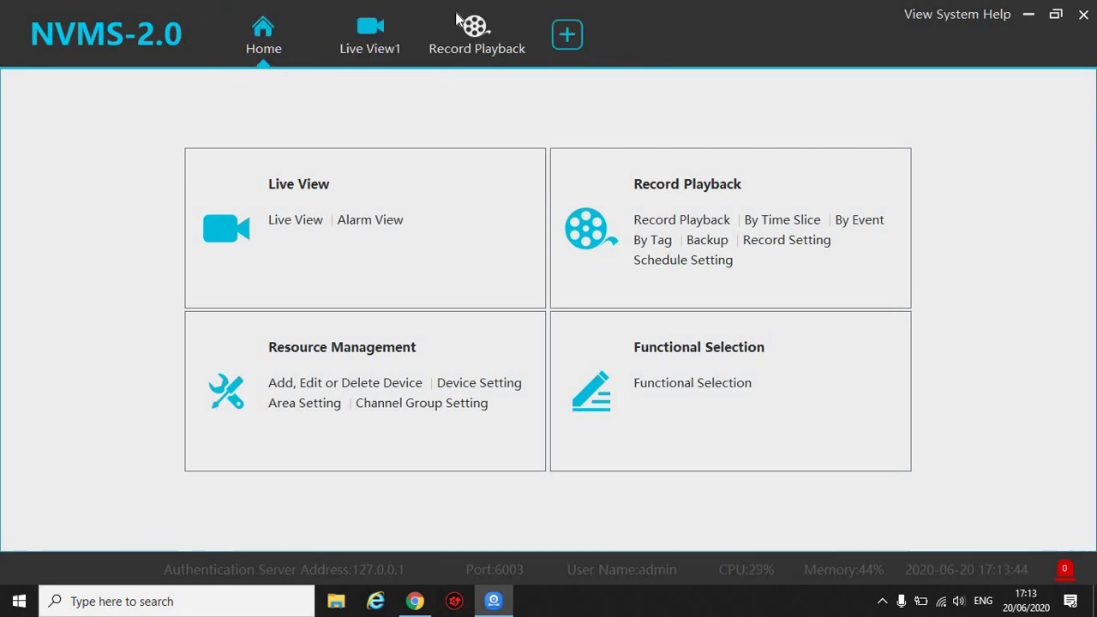
{"action": "left_click", "coordinate": [412, 15]}
{"action": "left_click", "coordinate": [522, 16]}
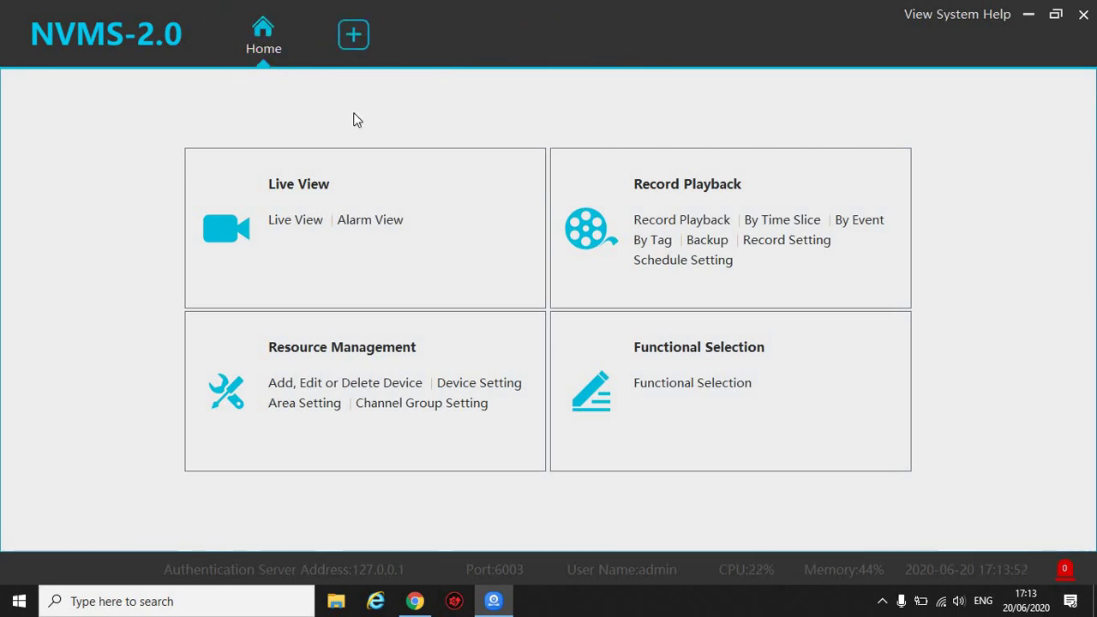
{"action": "left_click", "coordinate": [390, 387]}
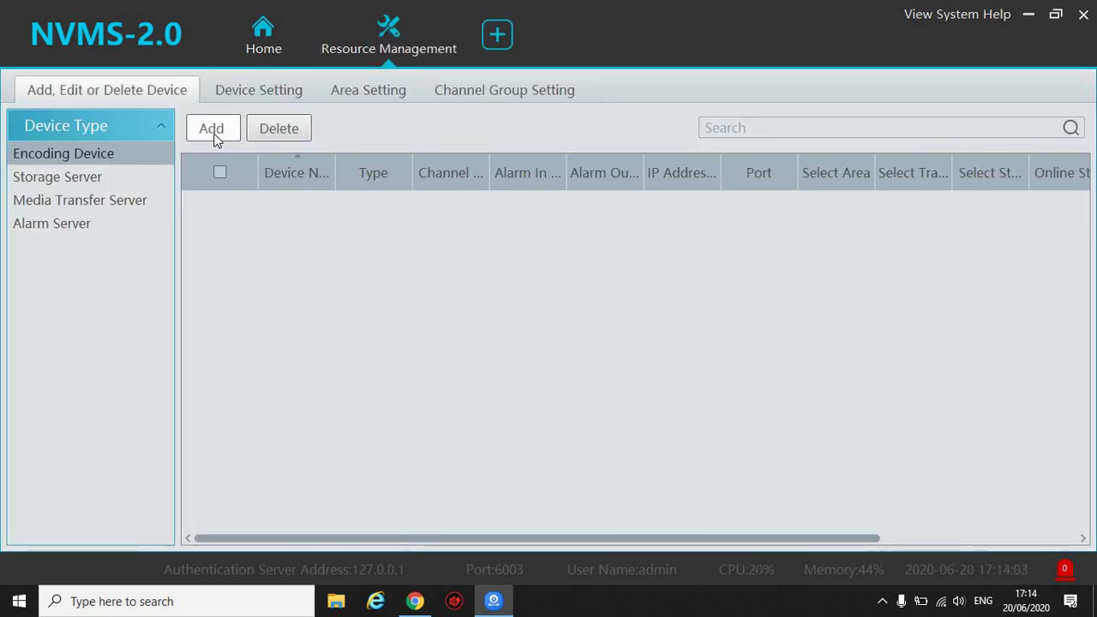
In Add Encoding Device, check the manual address types and run a quick network search.
{"action": "left_click", "coordinate": [214, 134]}
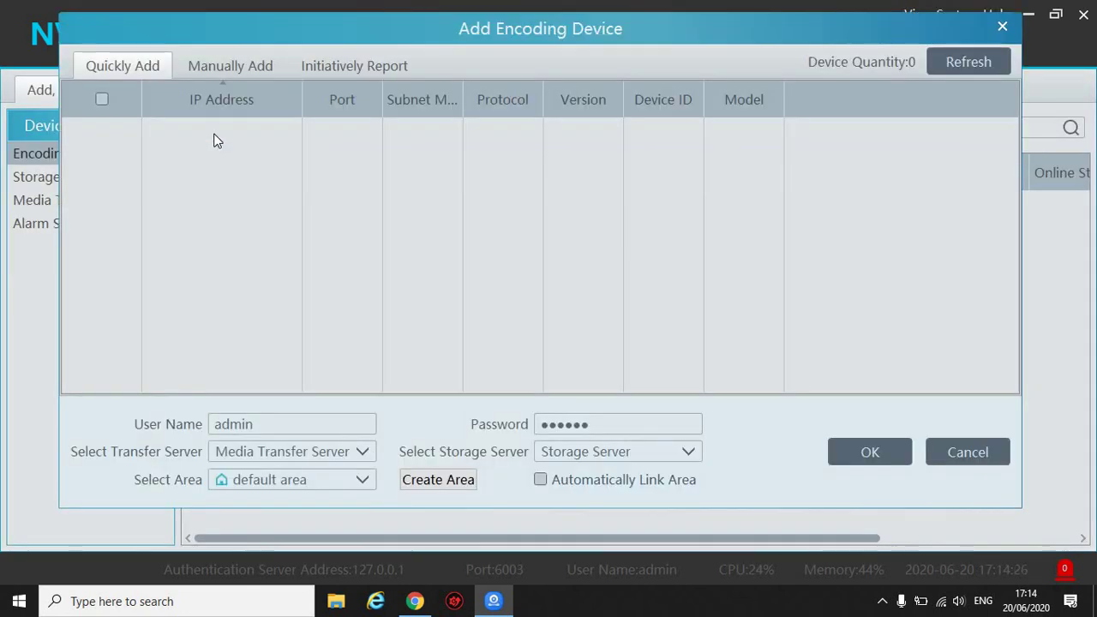
{"action": "left_click", "coordinate": [240, 66]}
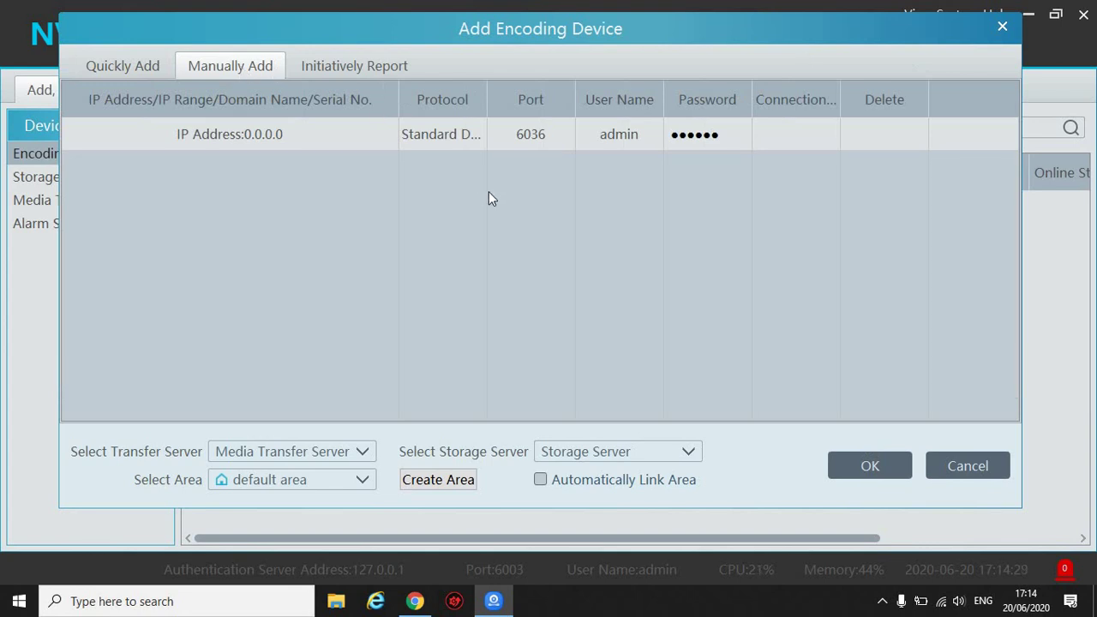
{"action": "left_click", "coordinate": [340, 130]}
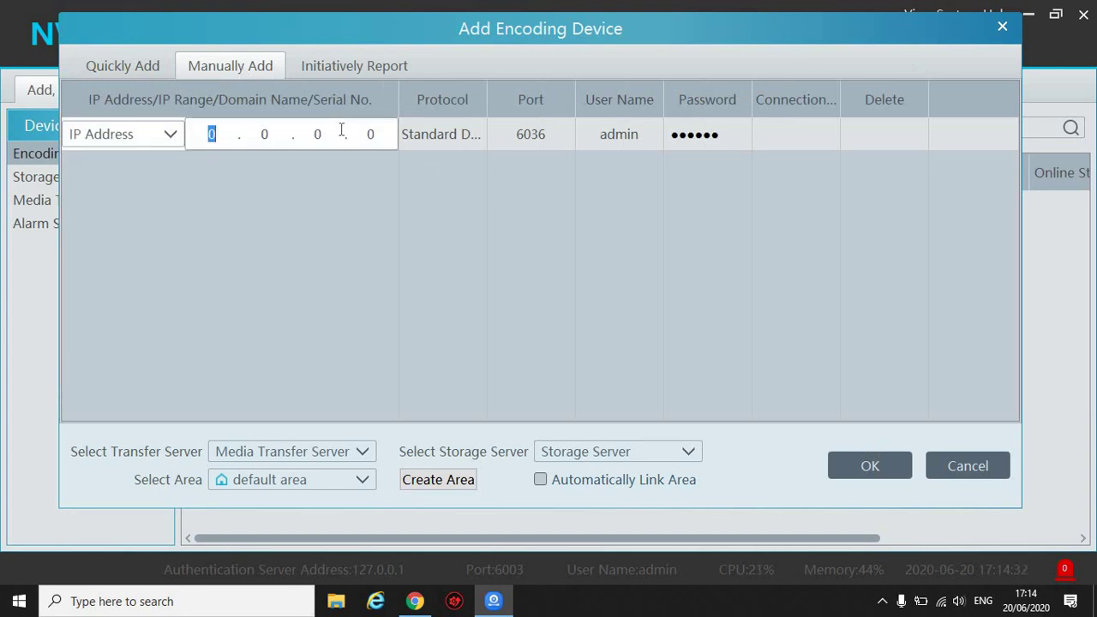
{"action": "left_click", "coordinate": [170, 136]}
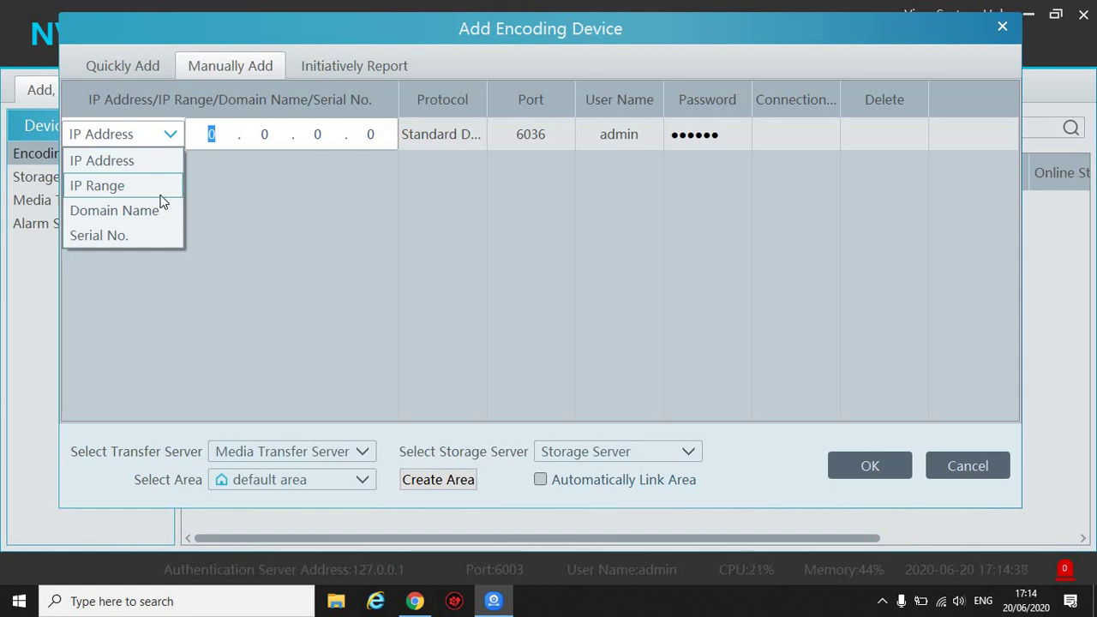
{"action": "left_click", "coordinate": [280, 208]}
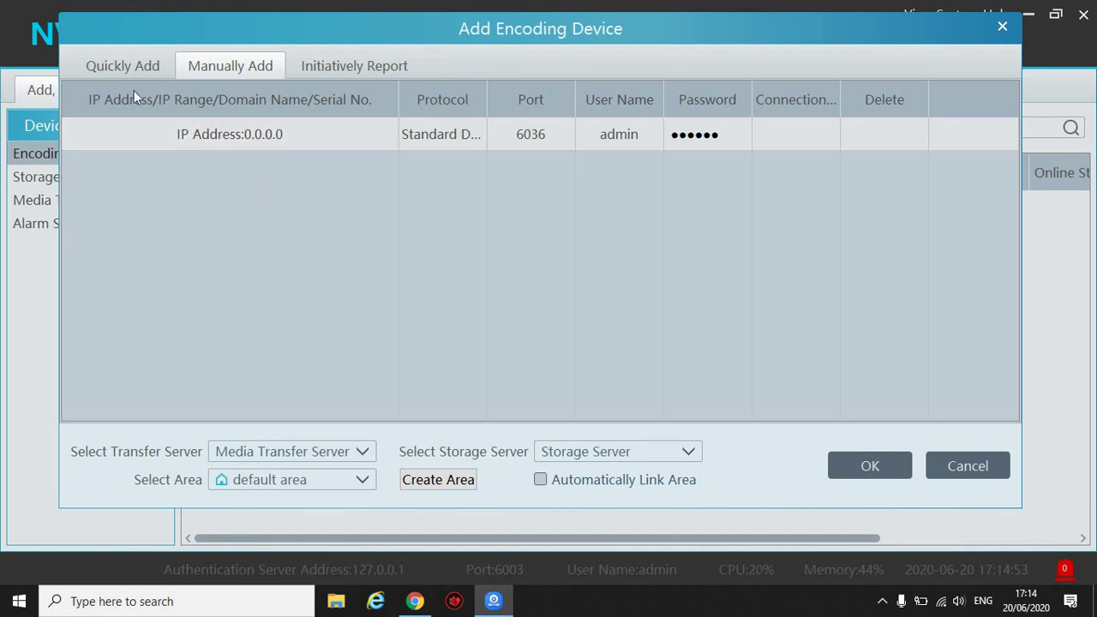
{"action": "left_click", "coordinate": [152, 54]}
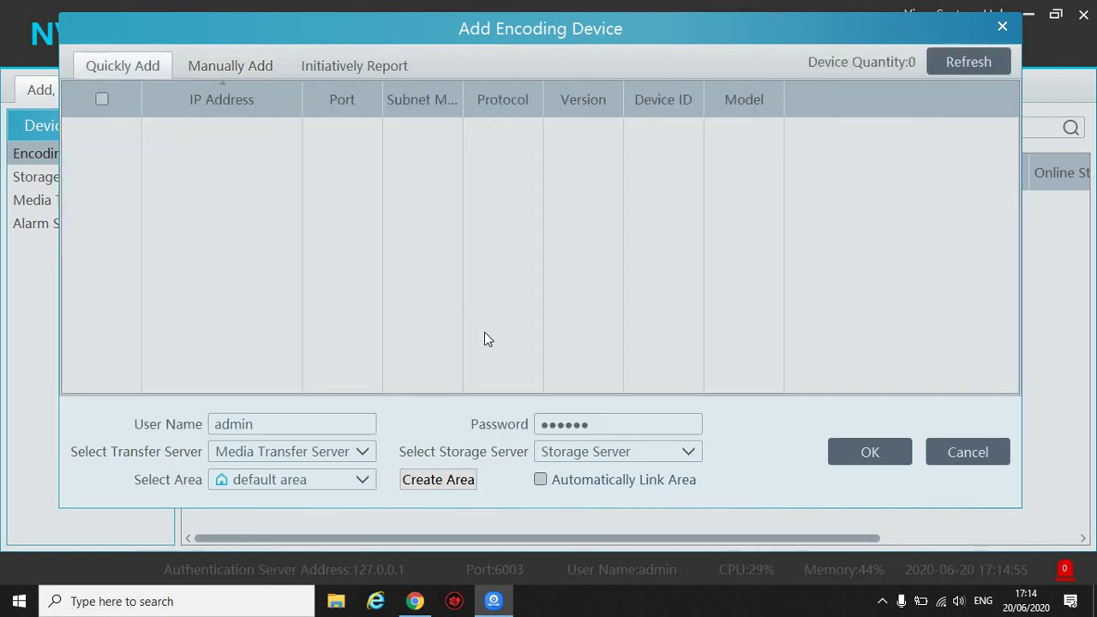
{"action": "left_click", "coordinate": [979, 57]}
{"action": "left_click", "coordinate": [198, 73]}
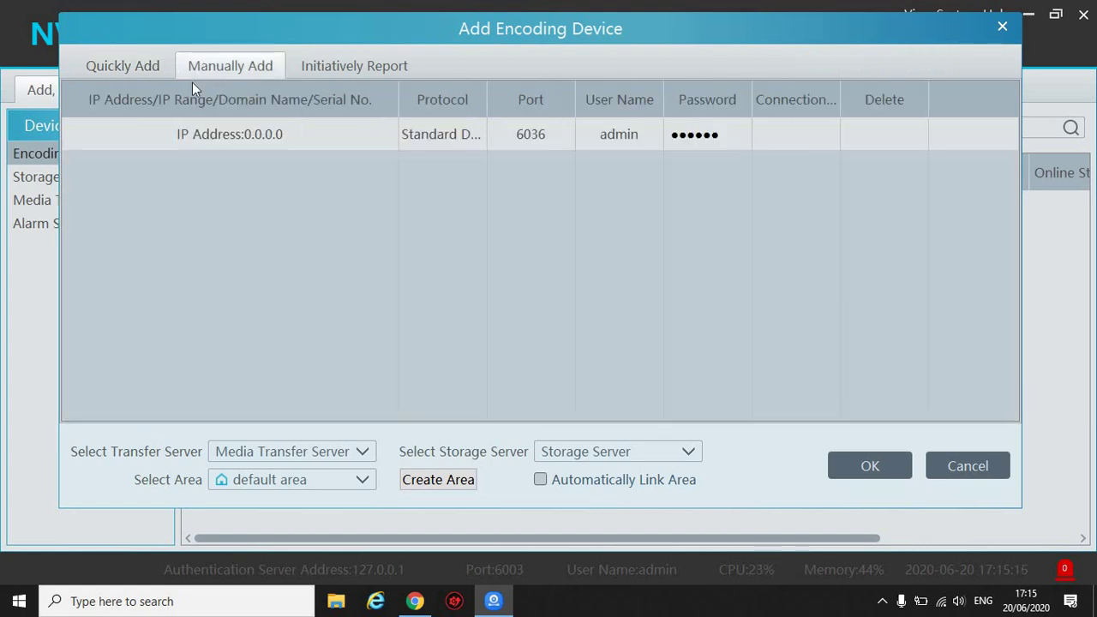
Set the address type to Serial No. and enter the device's serial number.
{"action": "left_click", "coordinate": [130, 130]}
{"action": "left_click", "coordinate": [165, 137]}
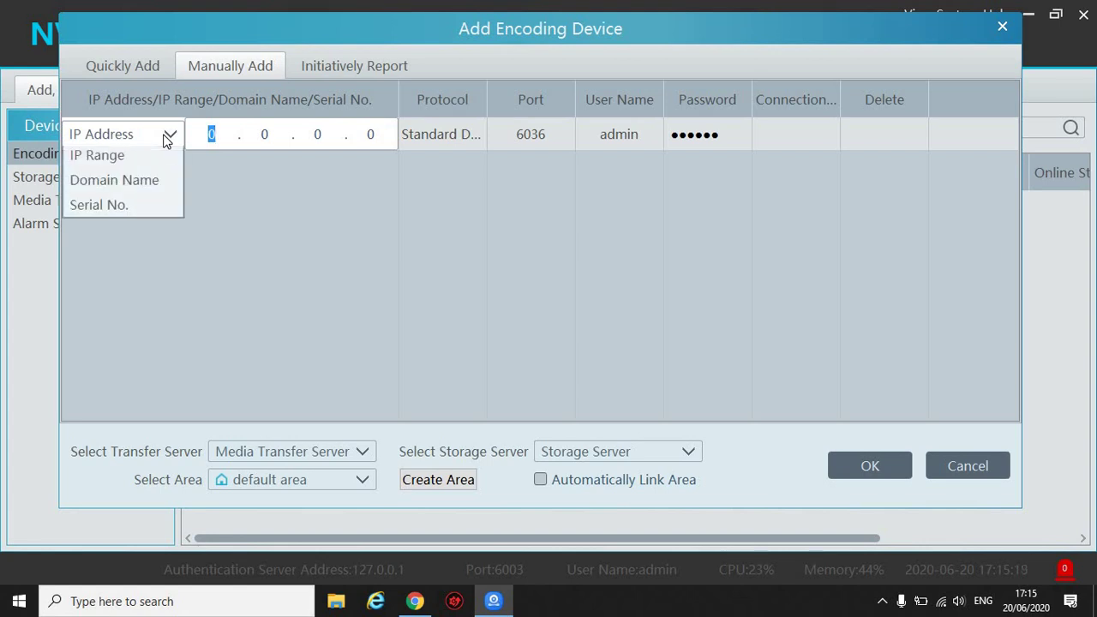
{"action": "left_click", "coordinate": [153, 234]}
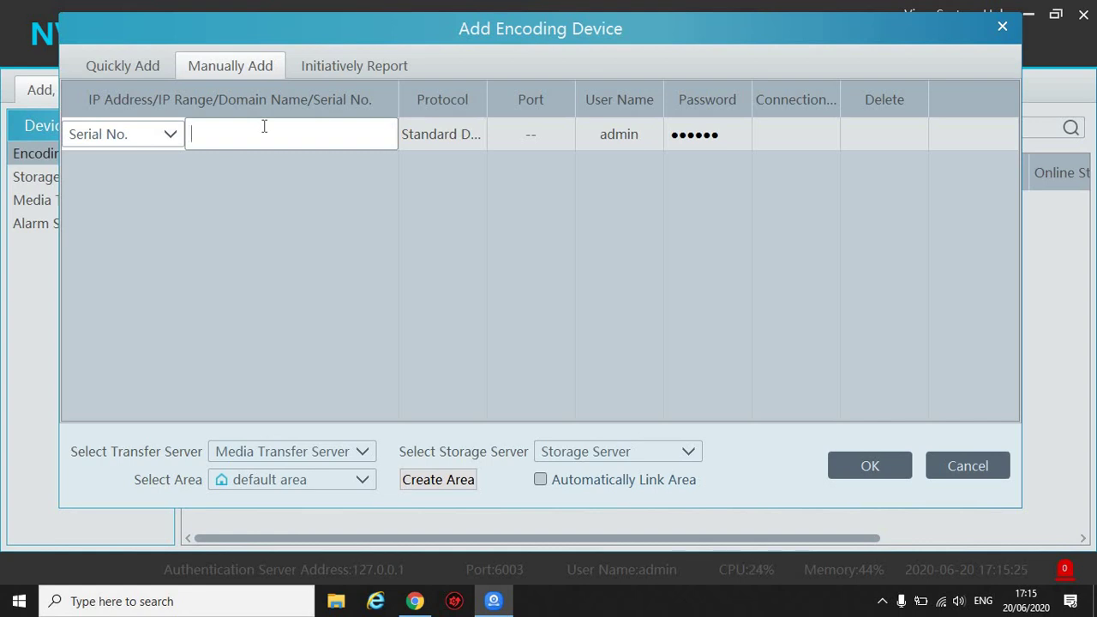
Enter the device password, confirm the connection test succeeds, and add the device.
{"action": "left_click", "coordinate": [744, 131]}
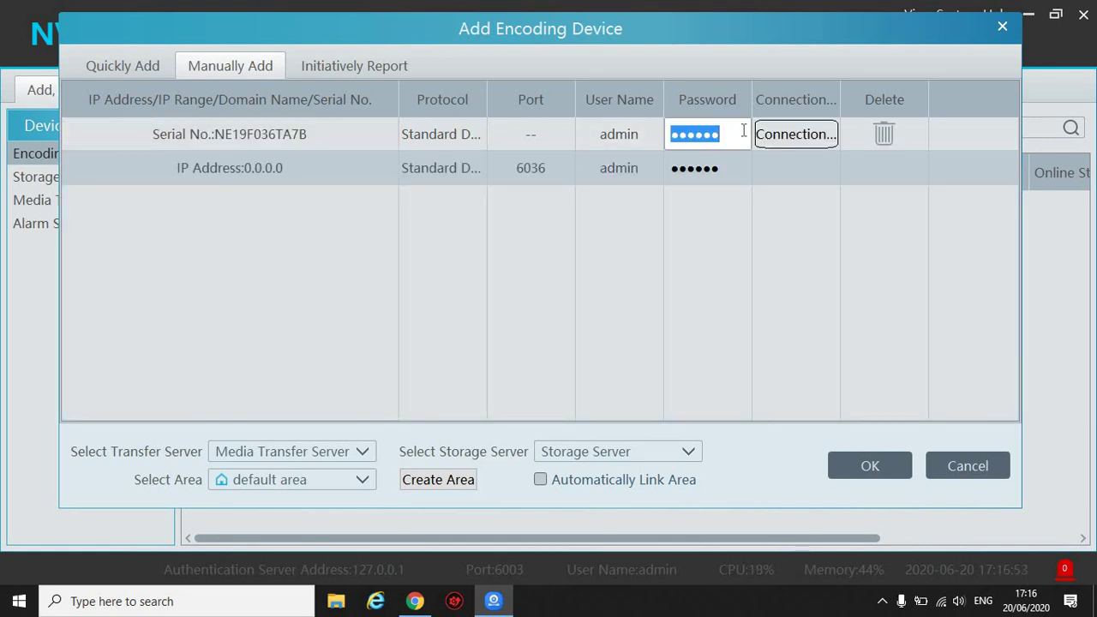
{"action": "left_click", "coordinate": [795, 135]}
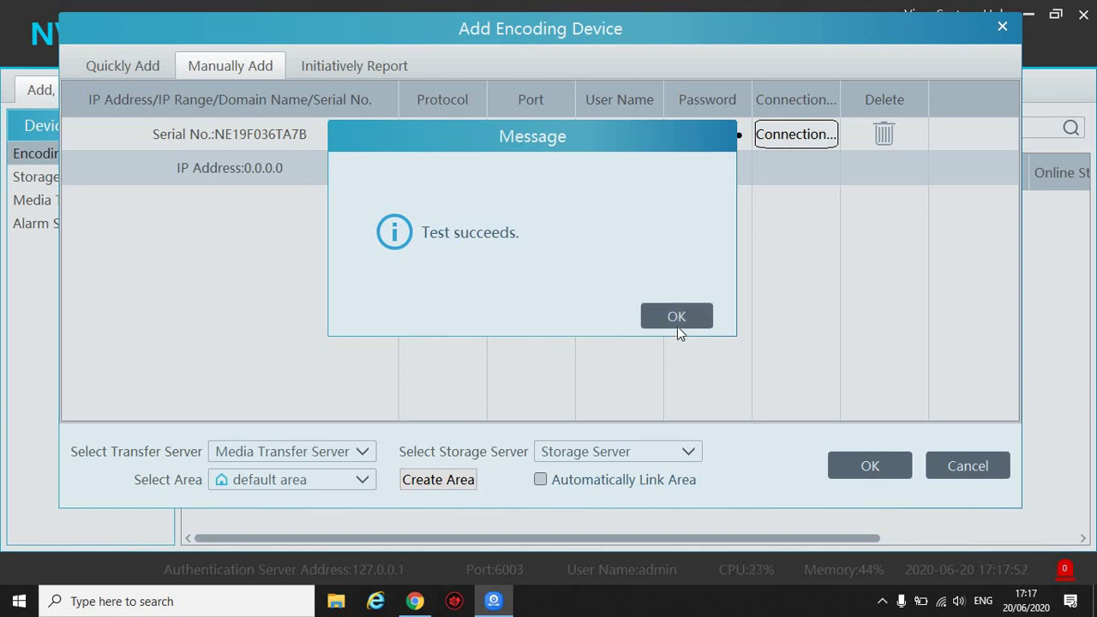
{"action": "left_click", "coordinate": [683, 331]}
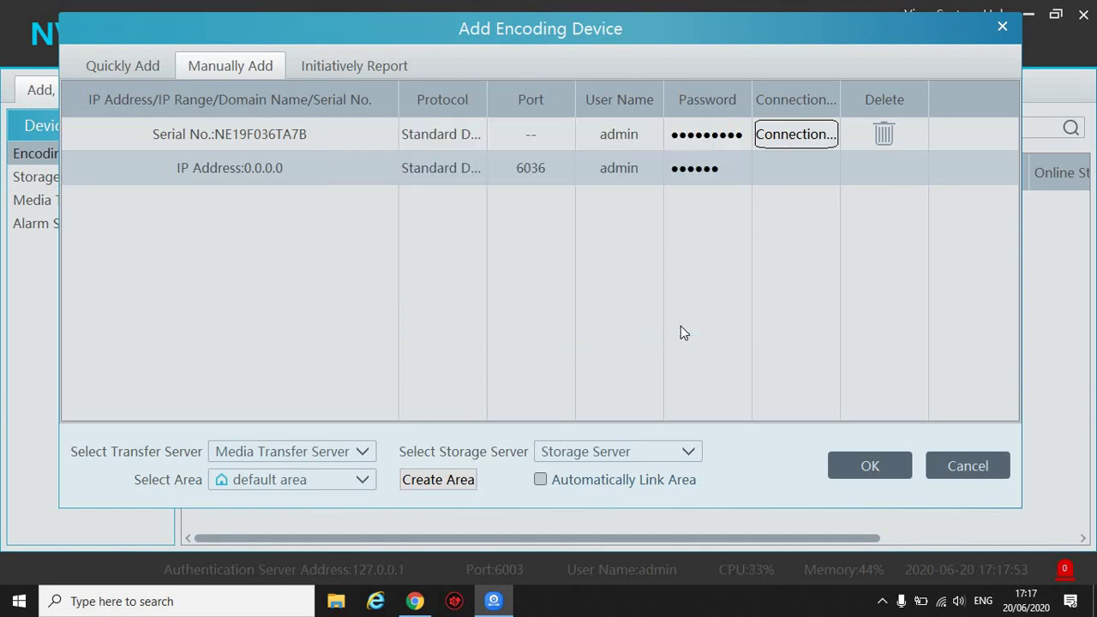
{"action": "left_click", "coordinate": [832, 469]}
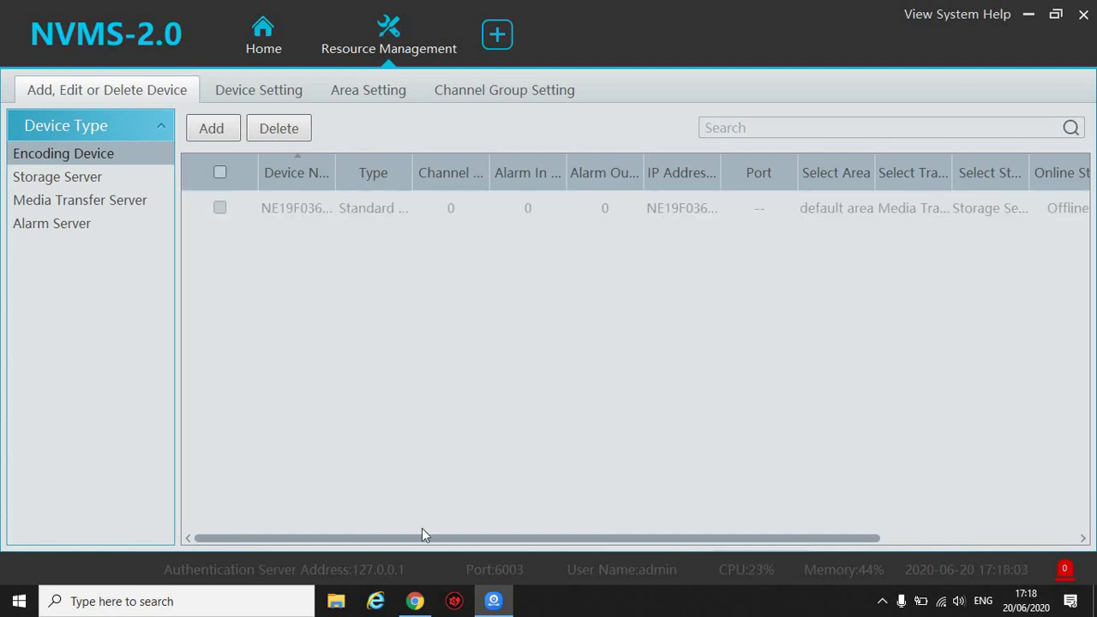
Scroll the device table to confirm the device shows Online with 5 channels.
{"action": "left_click_drag", "start_coordinate": [431, 542], "coordinate": [674, 306]}
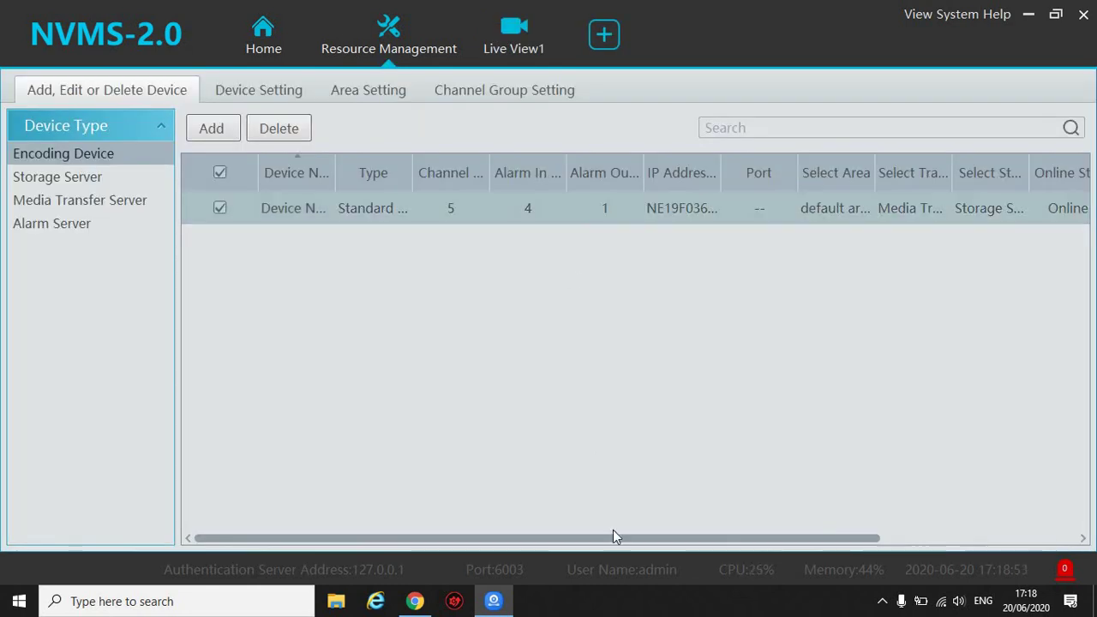
{"action": "left_click_drag", "start_coordinate": [648, 538], "coordinate": [699, 537]}
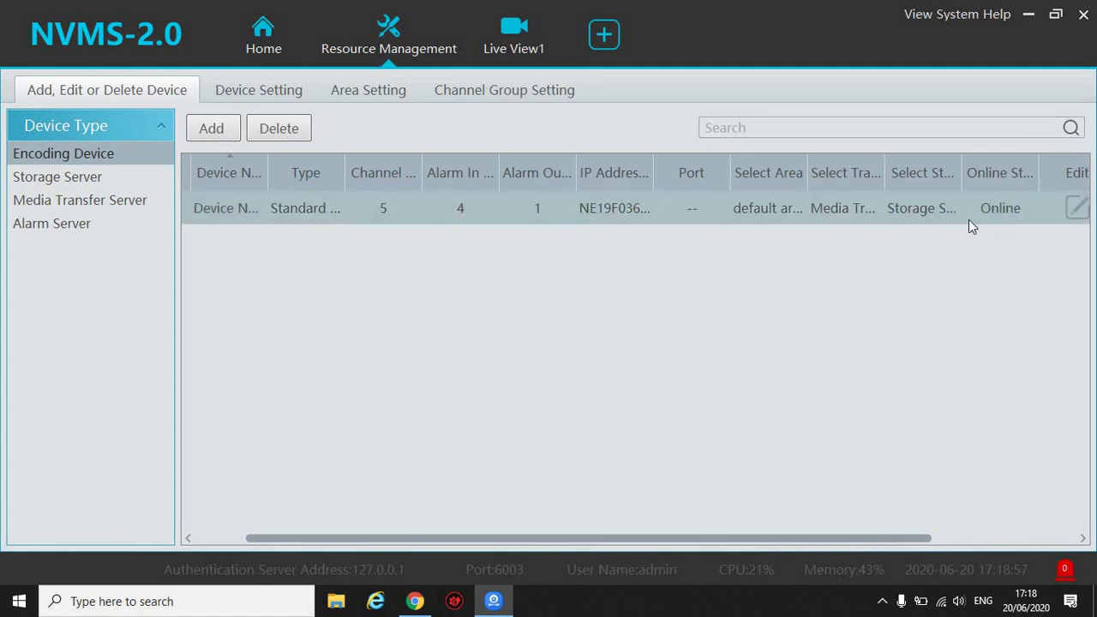
{"action": "left_click", "coordinate": [223, 540]}
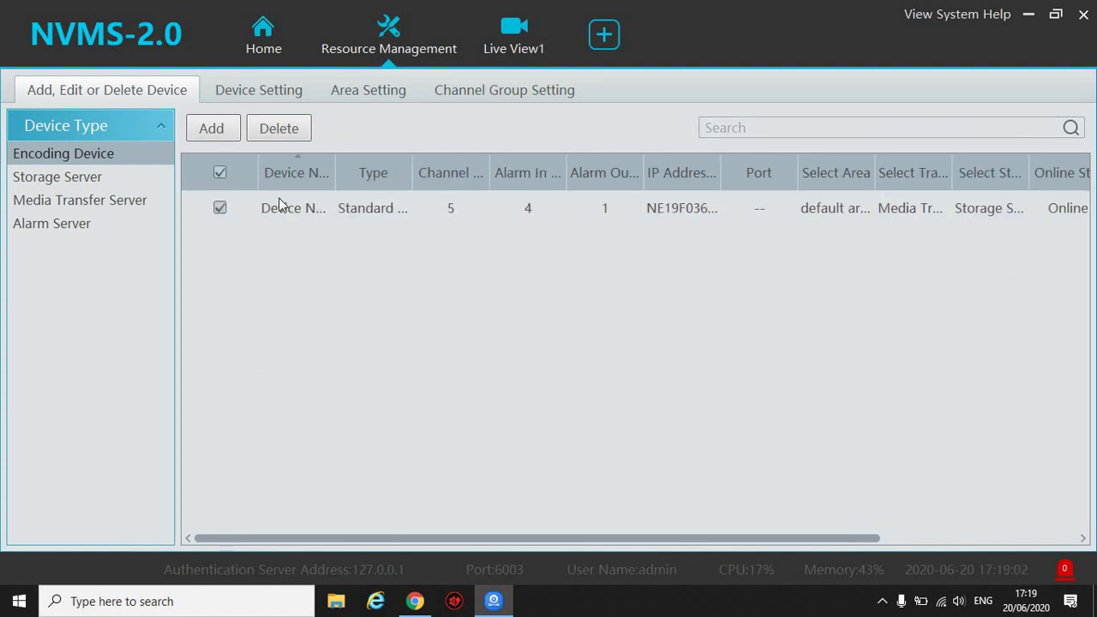
Open Live View and expand the default area to list its cameras.
{"action": "left_click", "coordinate": [269, 39]}
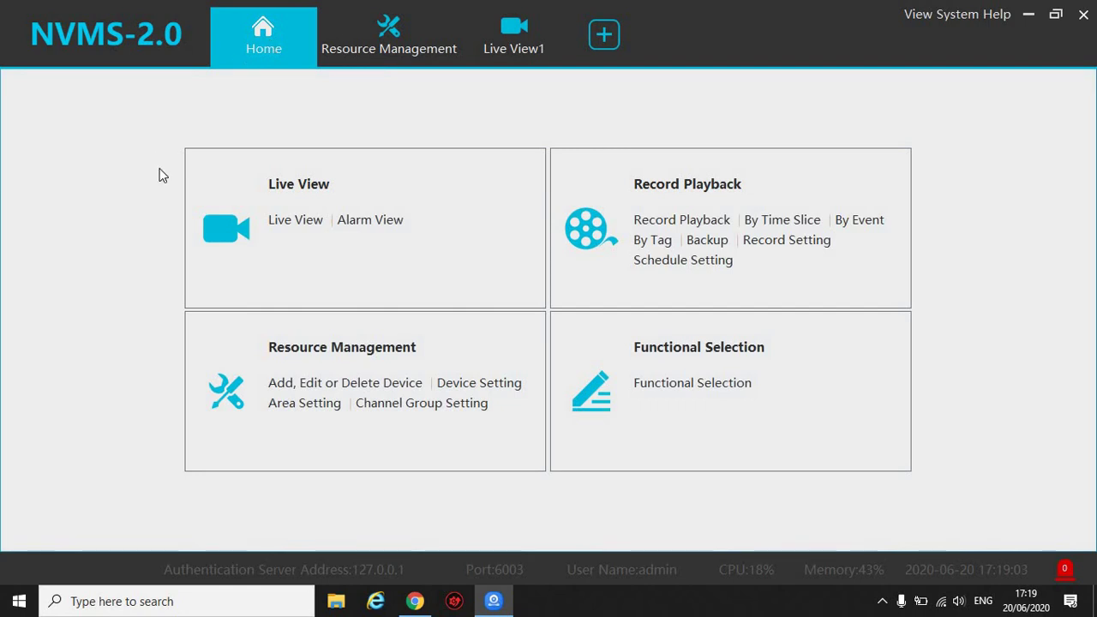
{"action": "left_click", "coordinate": [296, 221]}
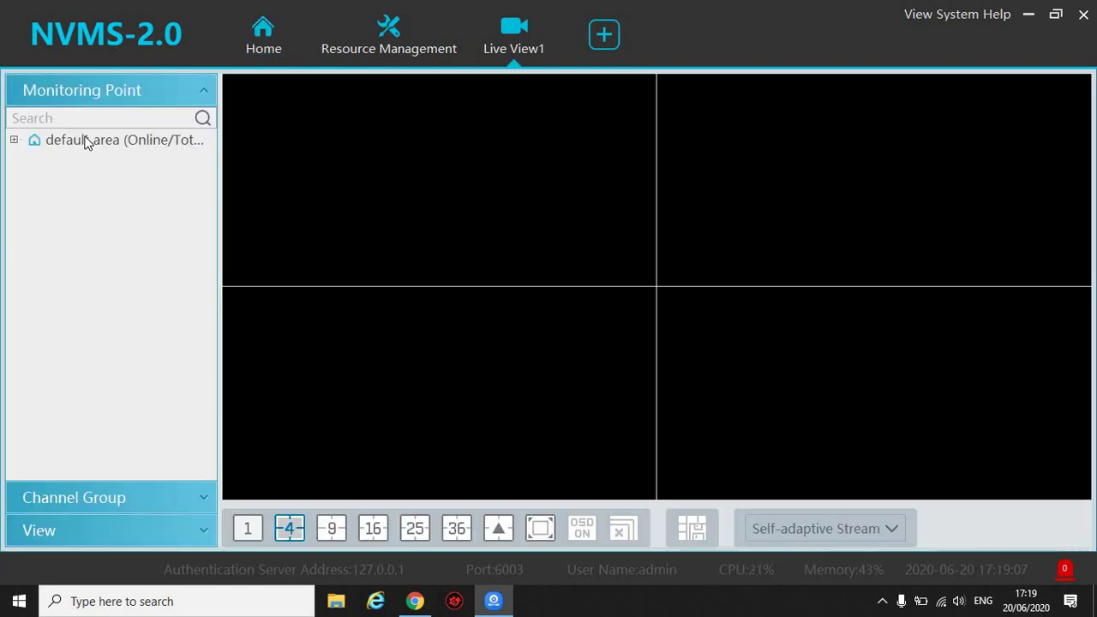
{"action": "left_click", "coordinate": [129, 141]}
{"action": "left_click", "coordinate": [41, 139]}
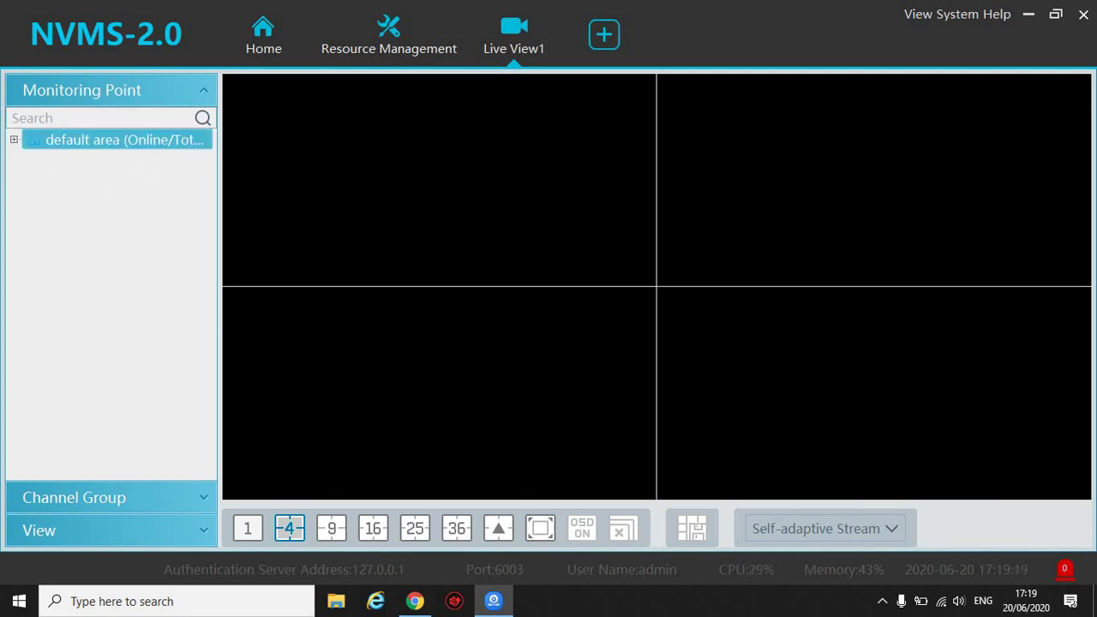
{"action": "left_click", "coordinate": [13, 139]}
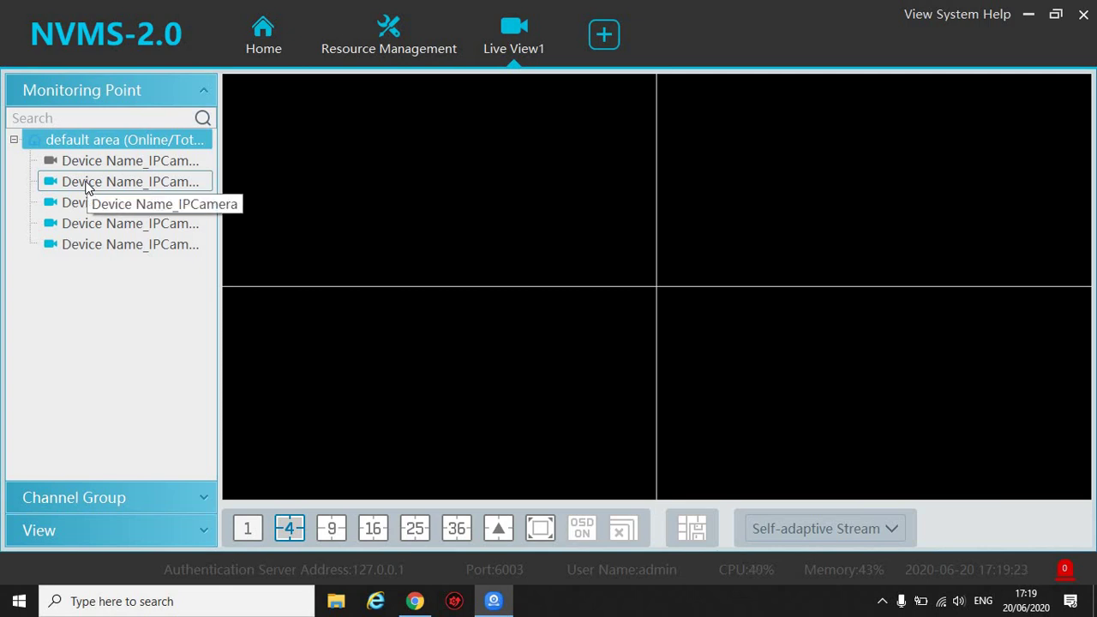
Play the second and third IPCamera live in separate panes.
{"action": "double_click", "coordinate": [86, 182]}
{"action": "mouse_move", "coordinate": [625, 159]}
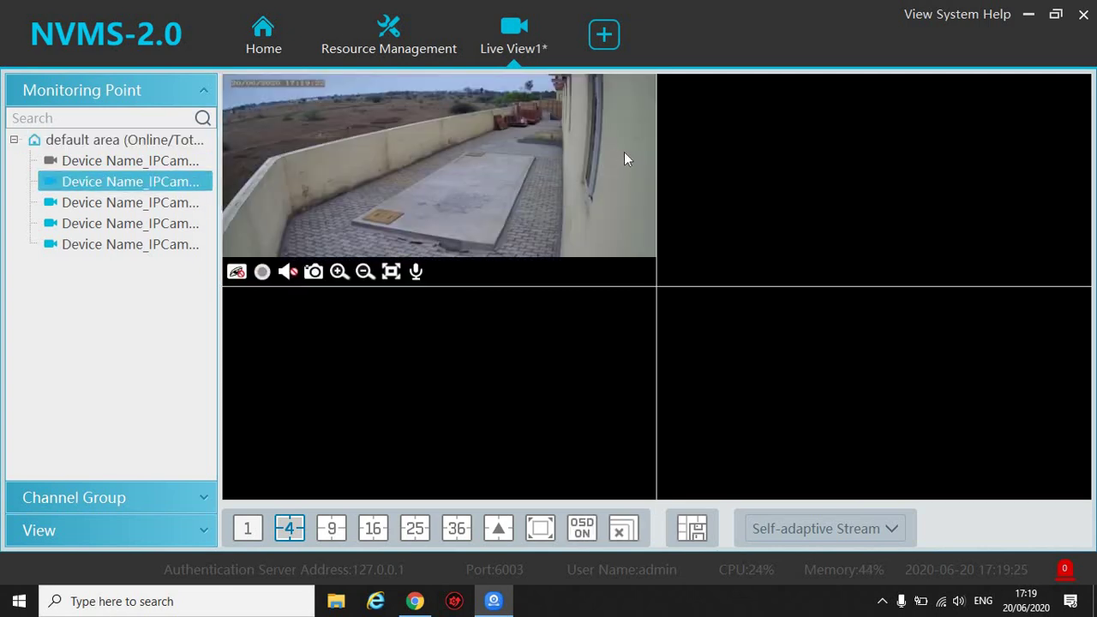
{"action": "double_click", "coordinate": [151, 211]}
Close all live streams, confirming with Yes, and return to the Home page.
{"action": "left_click", "coordinate": [623, 532]}
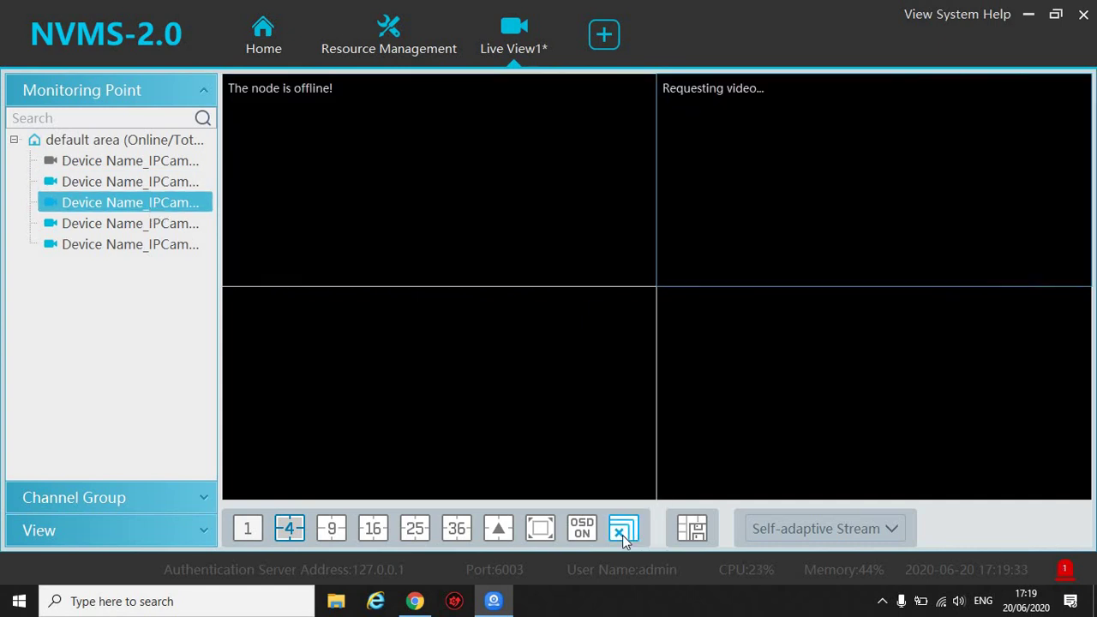
{"action": "left_click", "coordinate": [623, 532]}
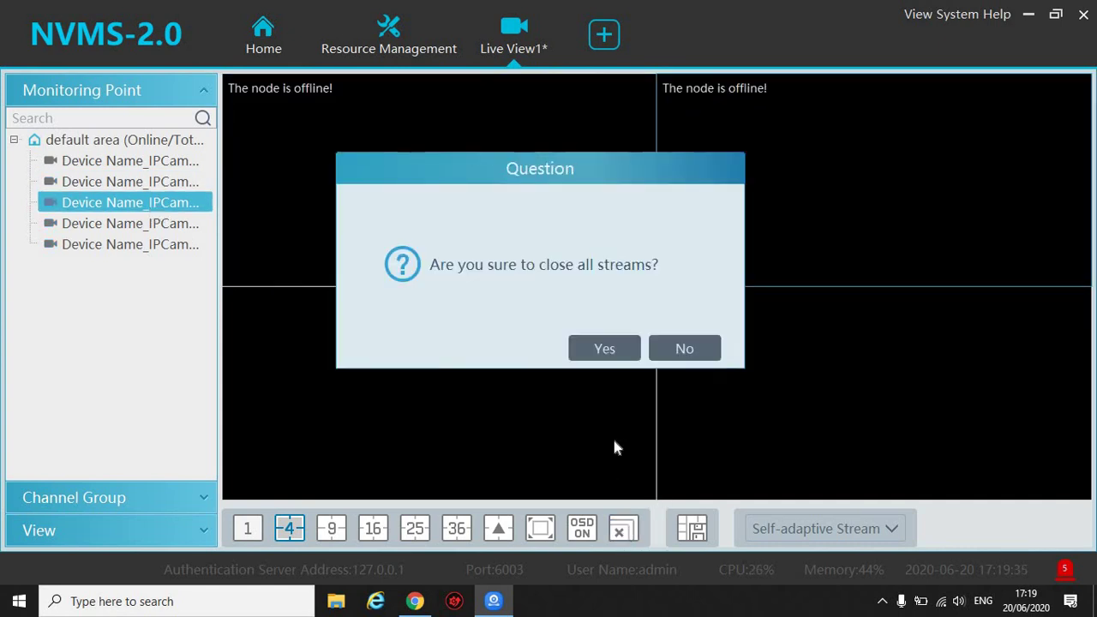
{"action": "left_click", "coordinate": [617, 355]}
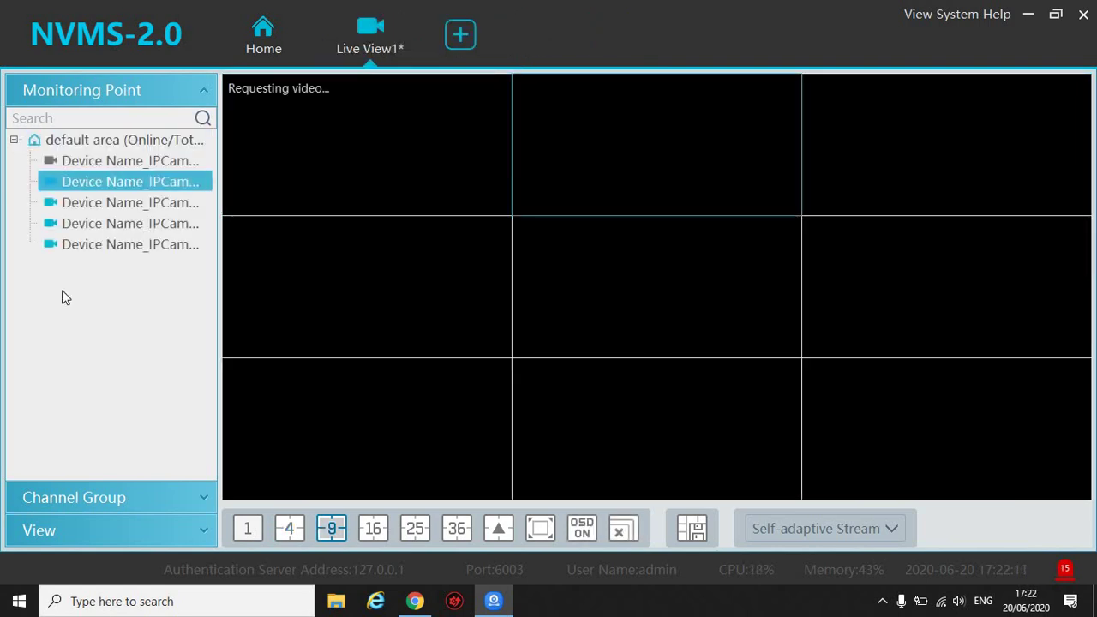
{"action": "left_click", "coordinate": [284, 33]}
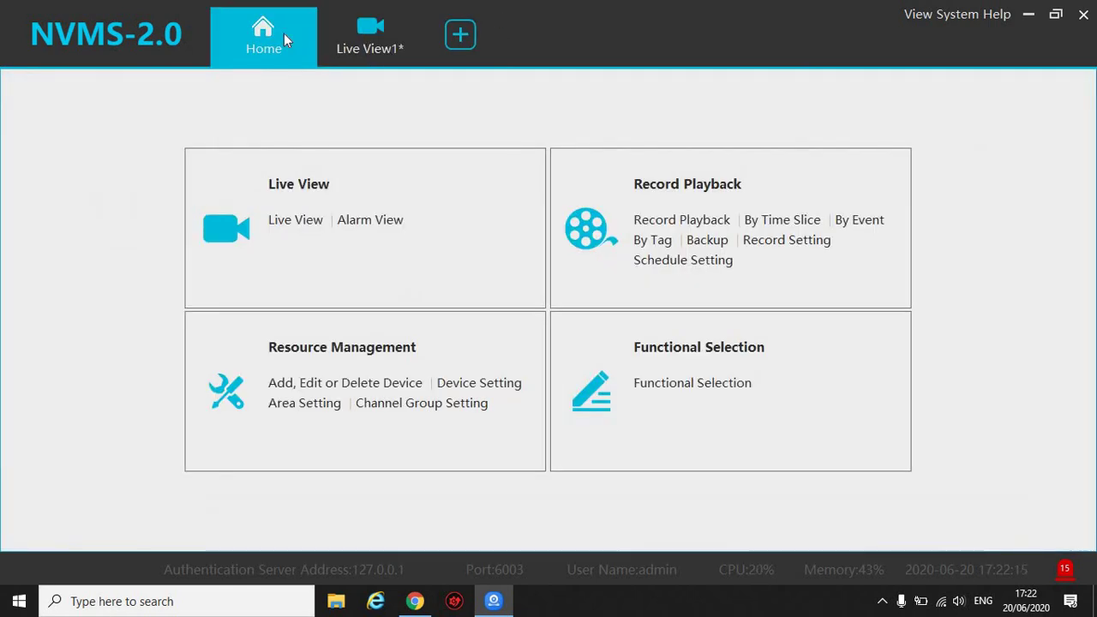
Search the second IPCamera's recordings for 18 June 2020 and play them on Window1.
{"action": "left_click", "coordinate": [708, 190]}
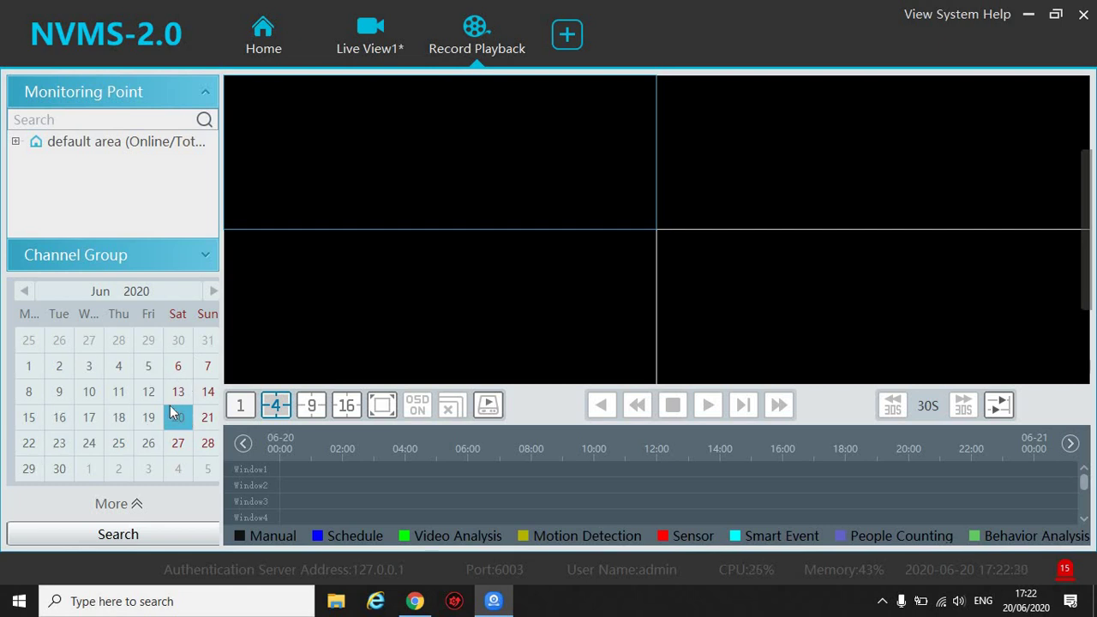
{"action": "left_click", "coordinate": [131, 426]}
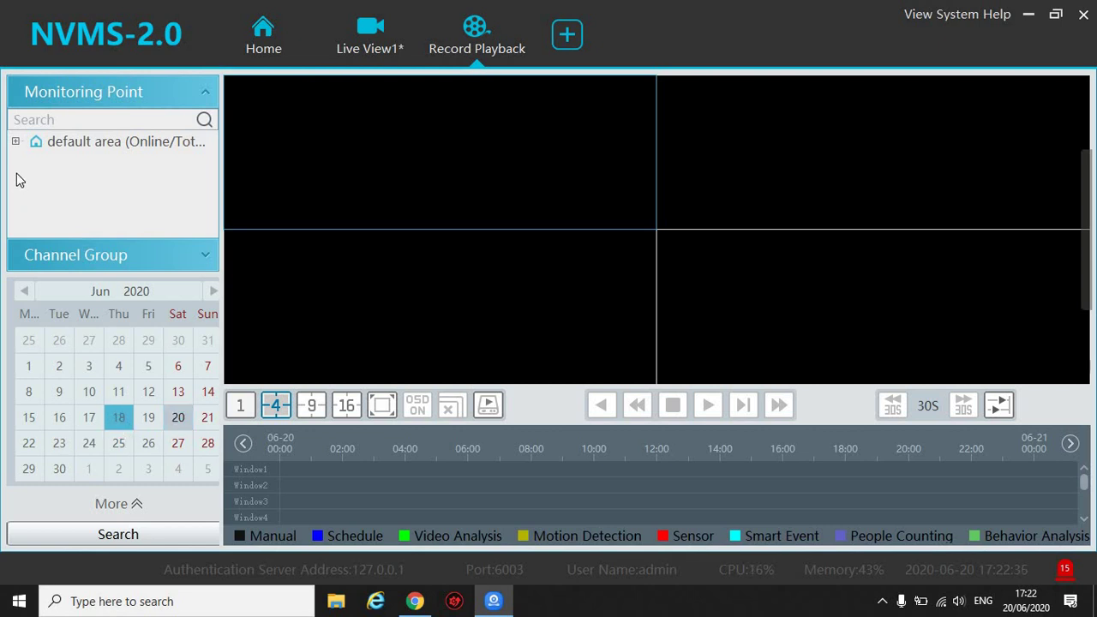
{"action": "left_click", "coordinate": [15, 141]}
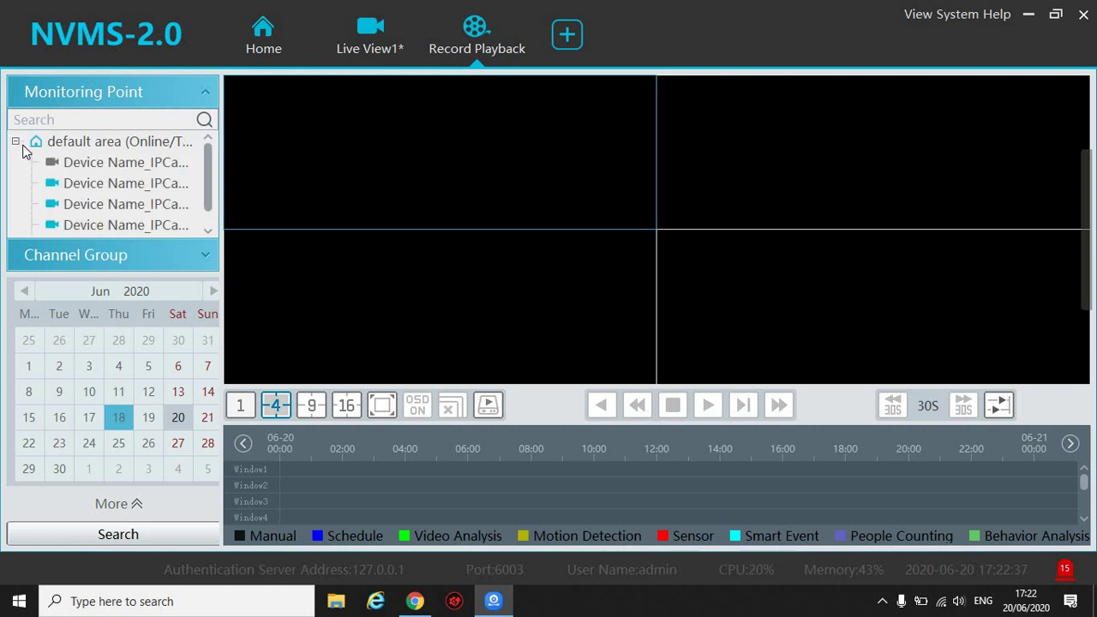
{"action": "left_click", "coordinate": [71, 193]}
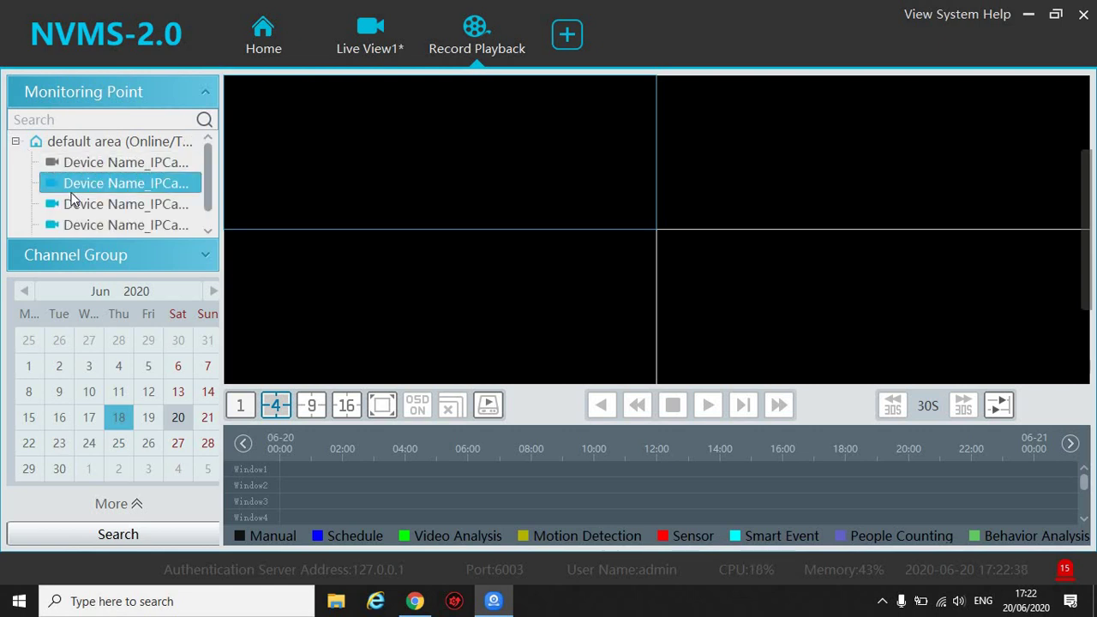
{"action": "left_click", "coordinate": [103, 535]}
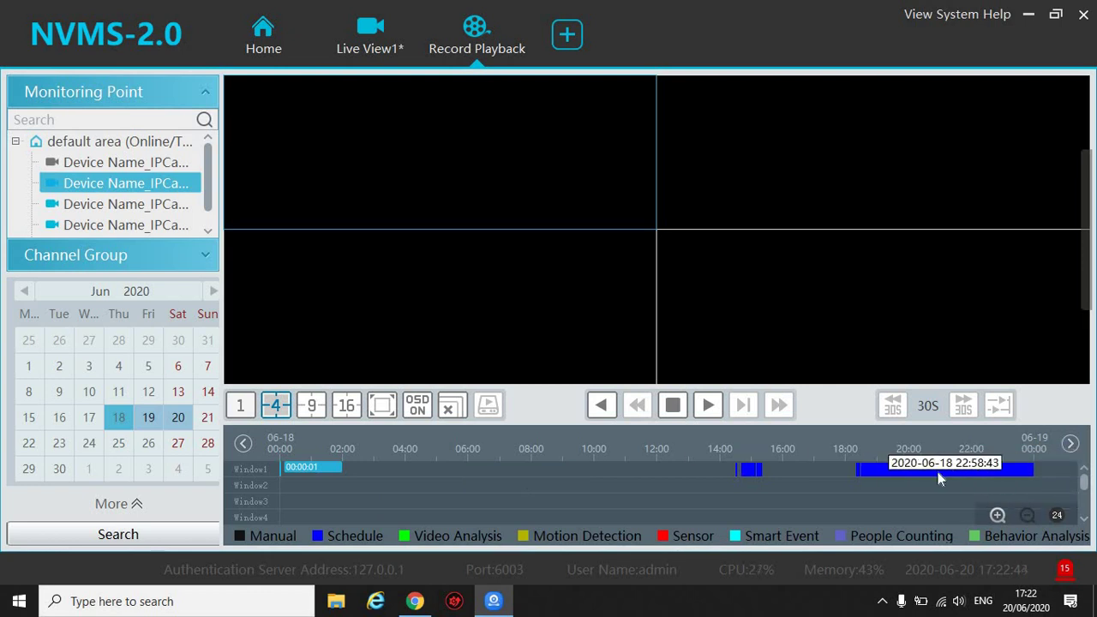
{"action": "left_click", "coordinate": [905, 476]}
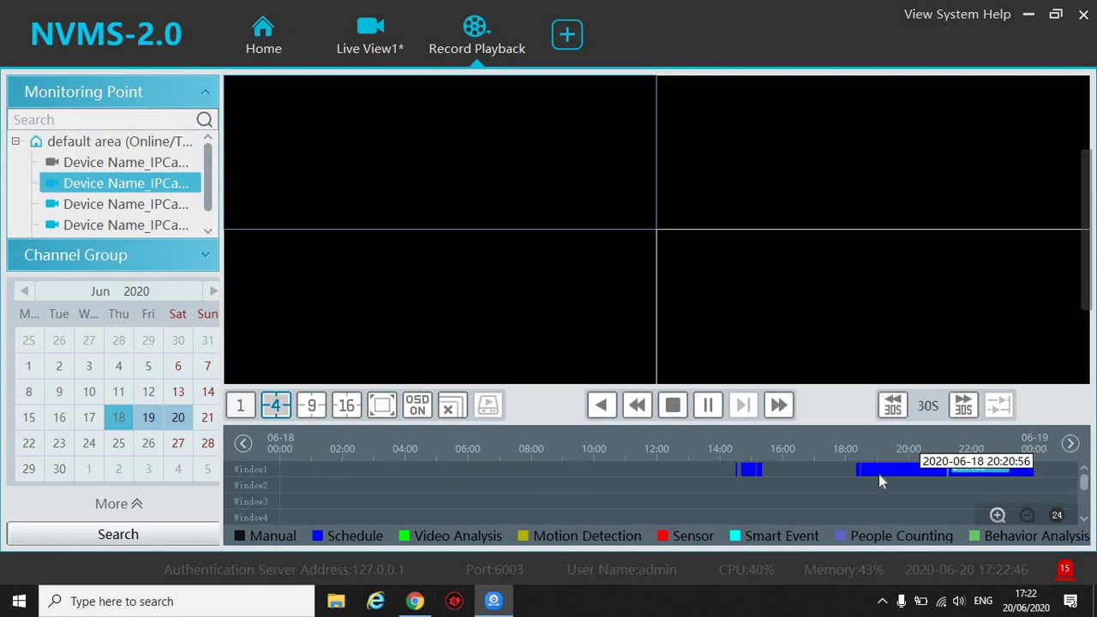
Jump playback to about 20:51 and 14:50, switch to the third camera, and skip forward 30 seconds.
{"action": "left_click", "coordinate": [937, 472]}
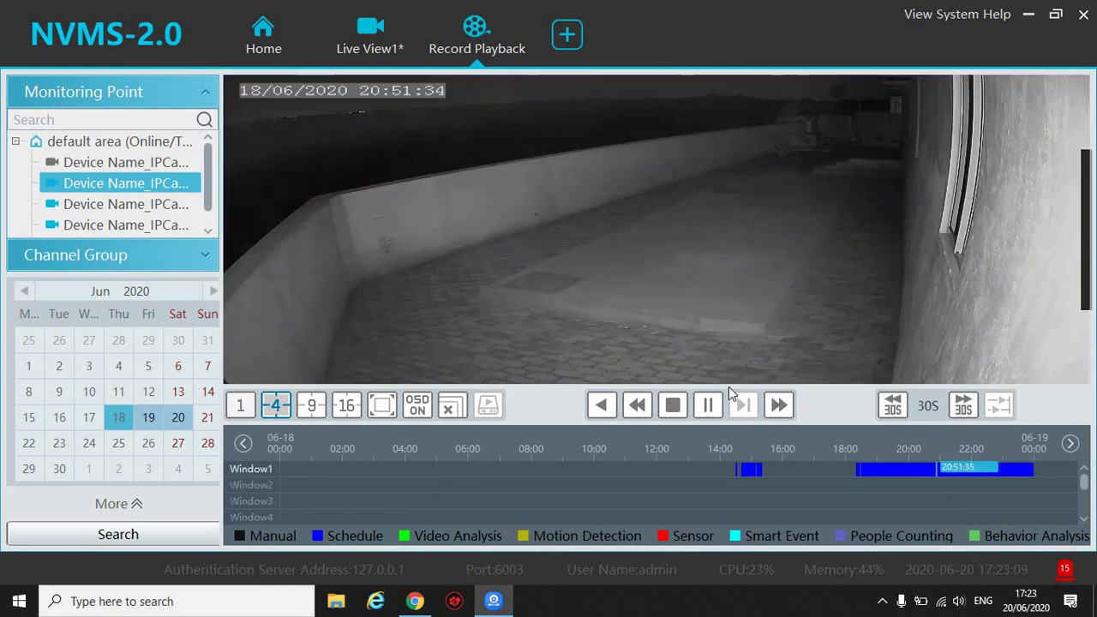
{"action": "left_click", "coordinate": [748, 471]}
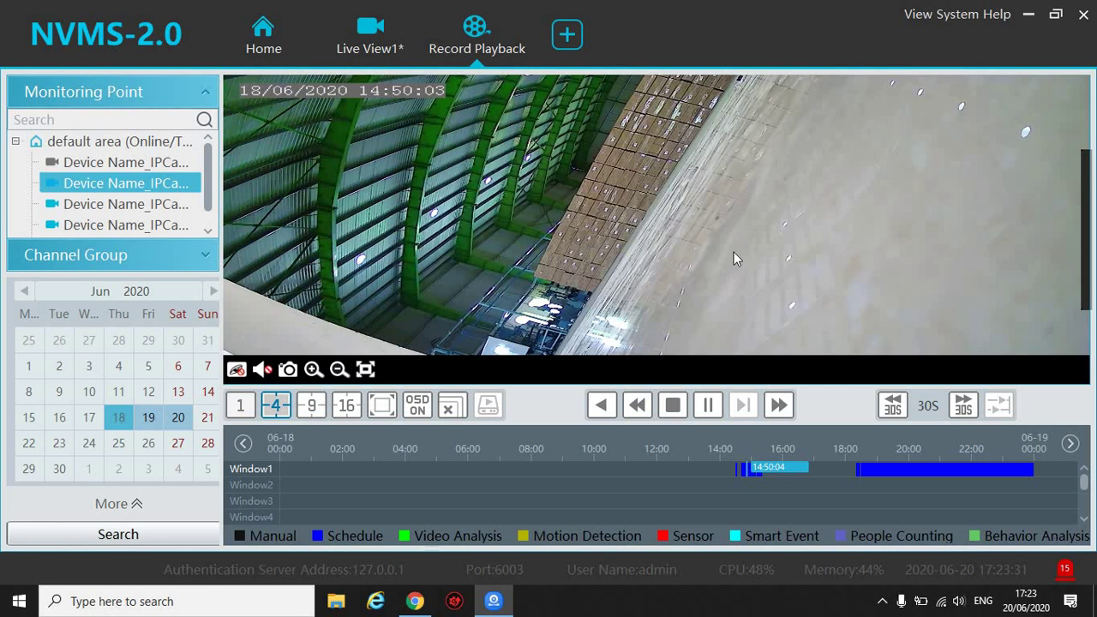
{"action": "left_click", "coordinate": [145, 206]}
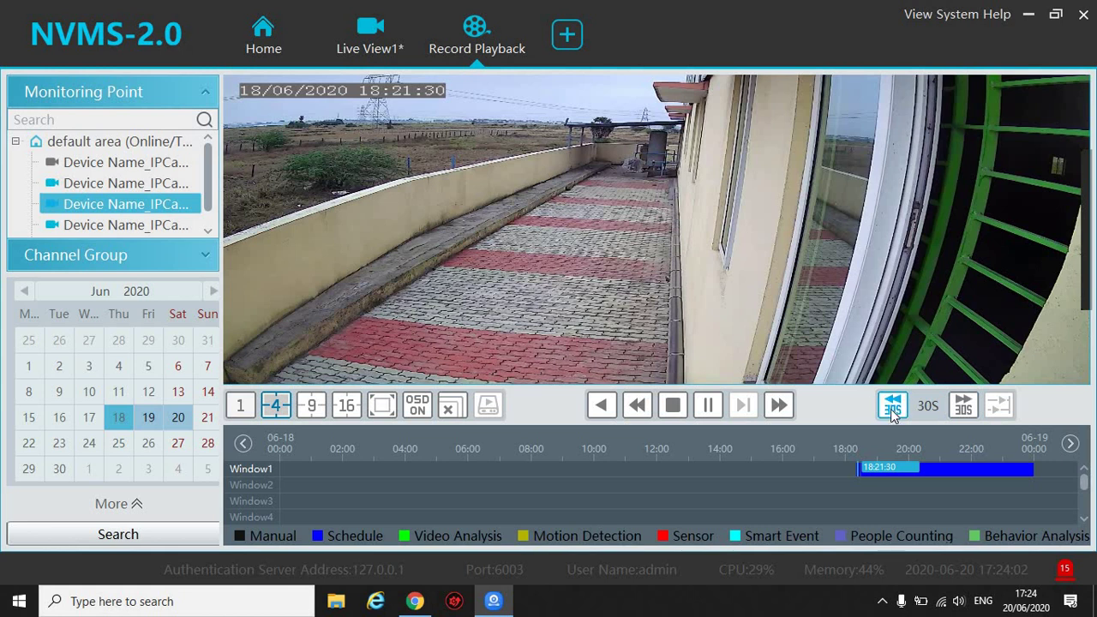
{"action": "left_click", "coordinate": [964, 408]}
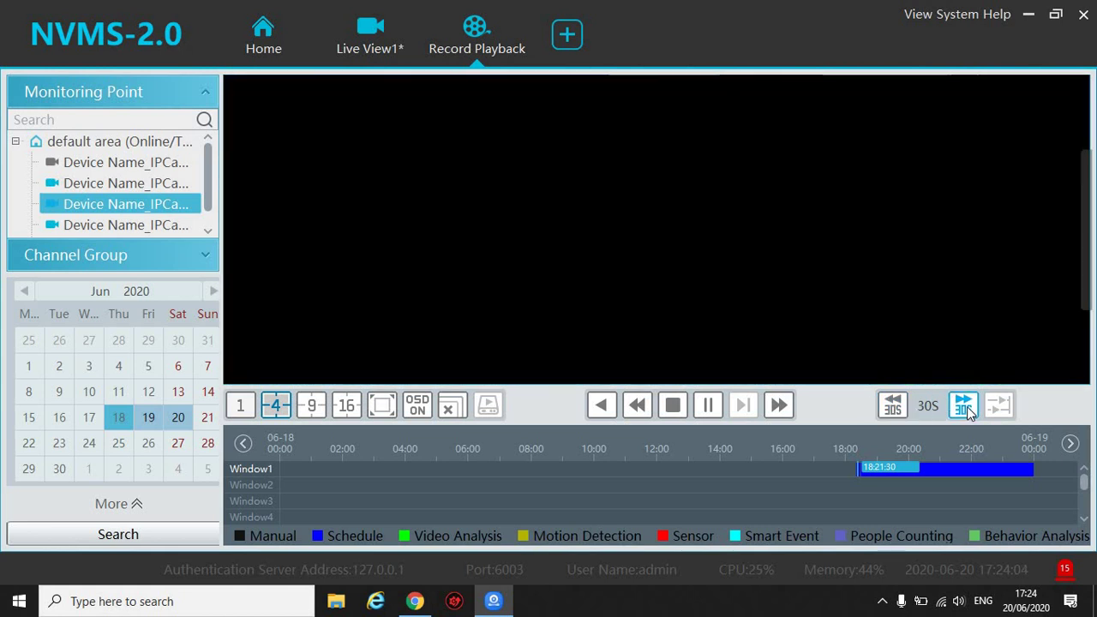